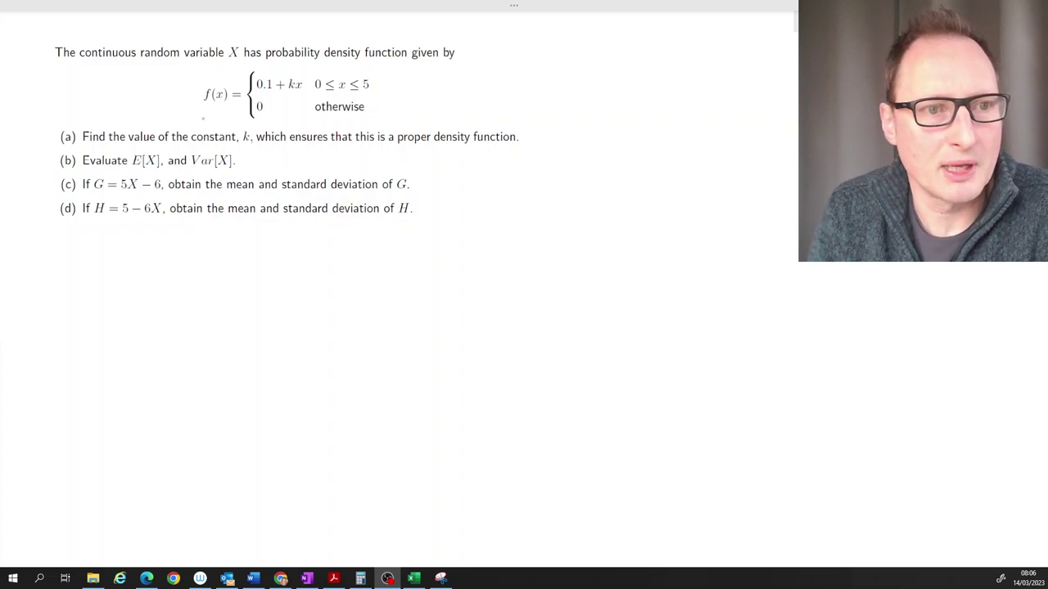
Underline the key phrases and 0 ≤ x ≤ 5 in blue, then sketch axes with the vertical one labelled f(x).
{"action": "left_click_drag", "start_coordinate": [144, 61], "coordinate": [440, 66]}
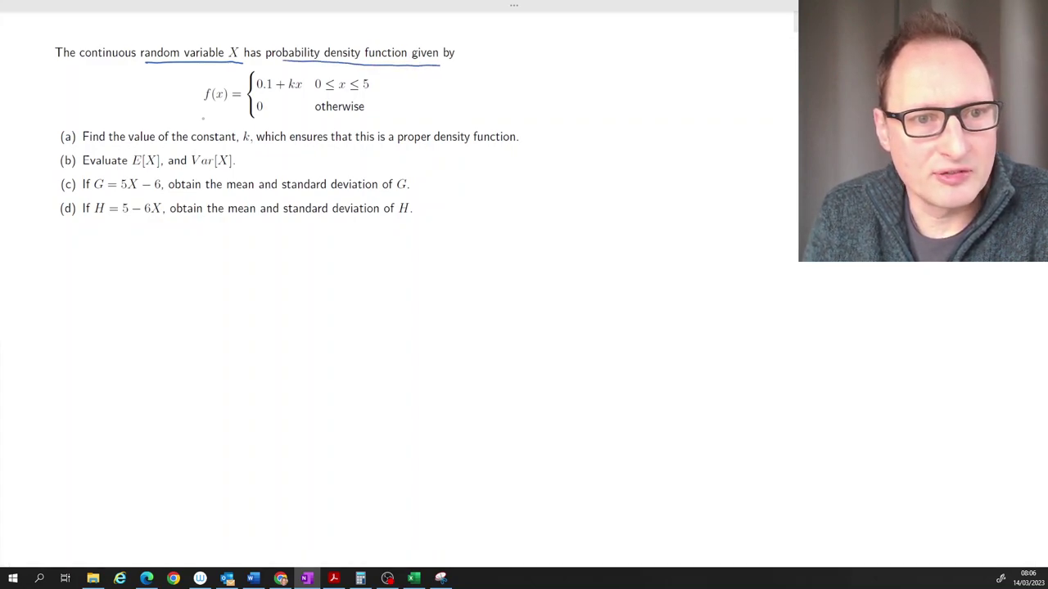
{"action": "left_click_drag", "start_coordinate": [316, 92], "coordinate": [357, 92]}
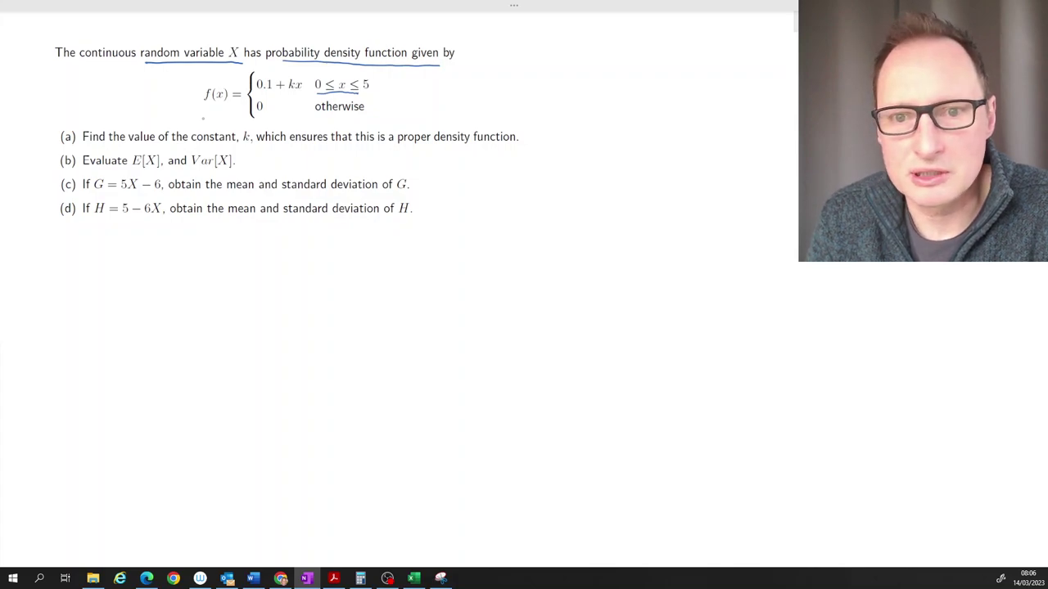
{"action": "left_click_drag", "start_coordinate": [547, 183], "coordinate": [780, 186]}
{"action": "mouse_move", "coordinate": [557, 67]}
{"action": "left_mouse_down"}
{"action": "mouse_move", "coordinate": [555, 208]}
{"action": "mouse_move", "coordinate": [563, 74]}
{"action": "mouse_move", "coordinate": [532, 77]}
{"action": "mouse_move", "coordinate": [542, 64]}
{"action": "left_mouse_up"}
{"action": "left_click_drag", "start_coordinate": [545, 55], "coordinate": [552, 63]}
Add an arrowhead and an X label to the horizontal axis, then switch to the red pen.
{"action": "left_click", "coordinate": [513, 6]}
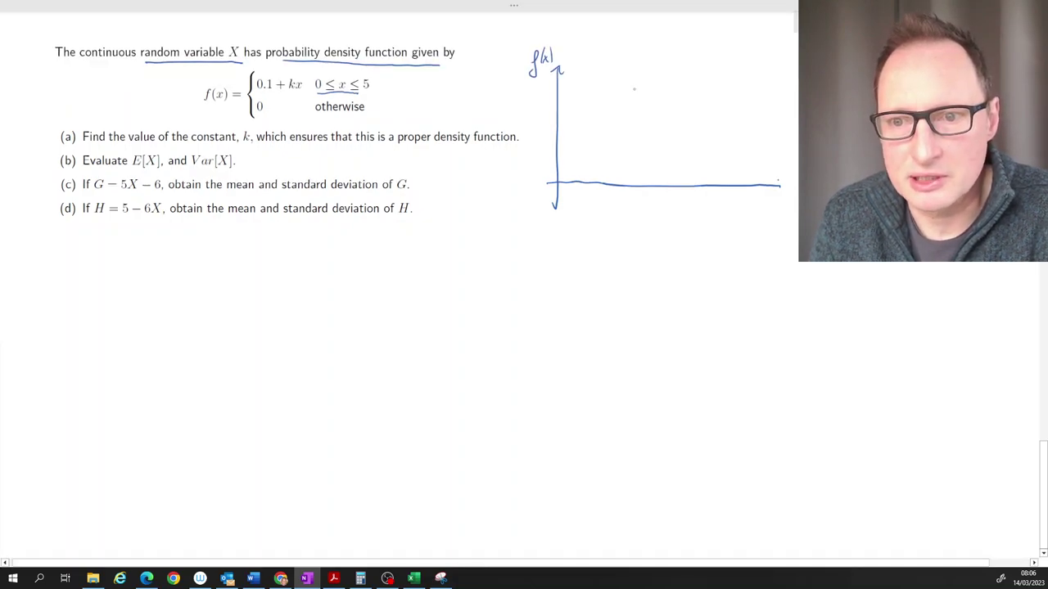
{"action": "left_click_drag", "start_coordinate": [767, 180], "coordinate": [779, 187]}
{"action": "mouse_move", "coordinate": [780, 187]}
{"action": "left_mouse_down"}
{"action": "mouse_move", "coordinate": [769, 193]}
{"action": "mouse_move", "coordinate": [780, 210]}
{"action": "left_mouse_up"}
{"action": "left_click_drag", "start_coordinate": [779, 199], "coordinate": [770, 210]}
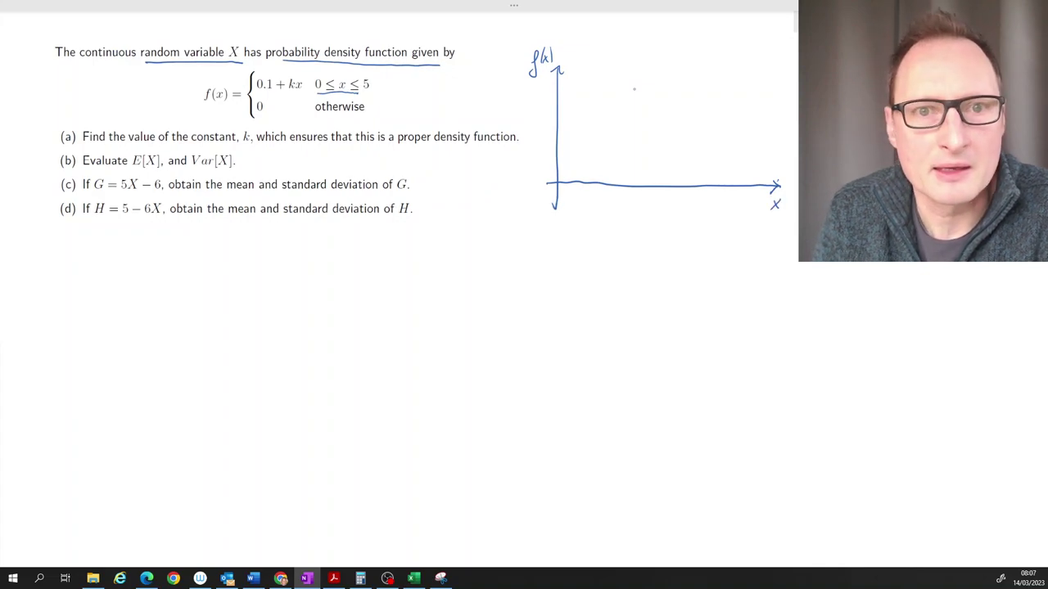
{"action": "left_click", "coordinate": [513, 7]}
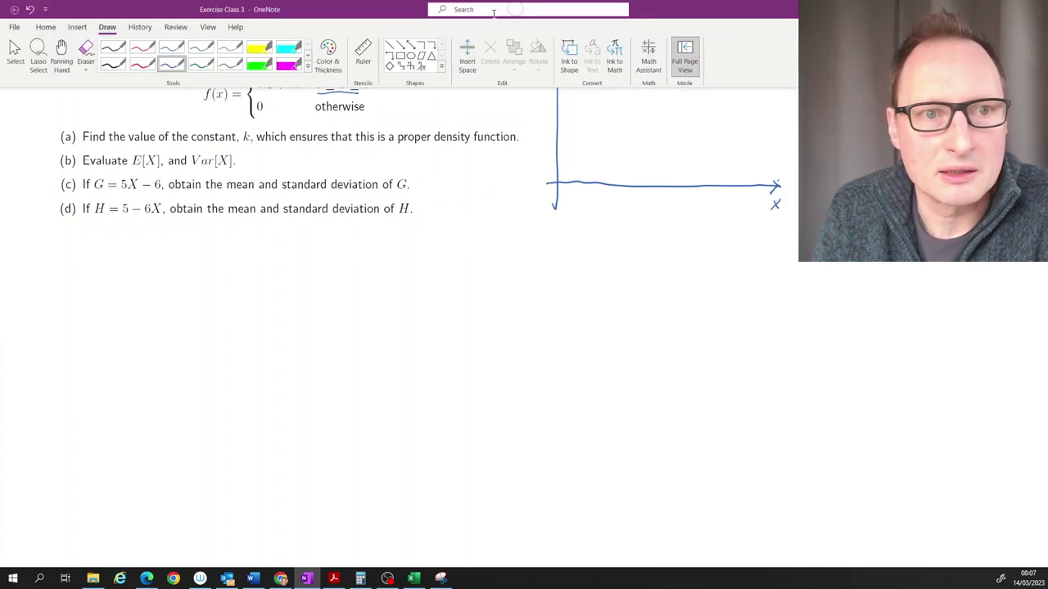
{"action": "left_click", "coordinate": [142, 65]}
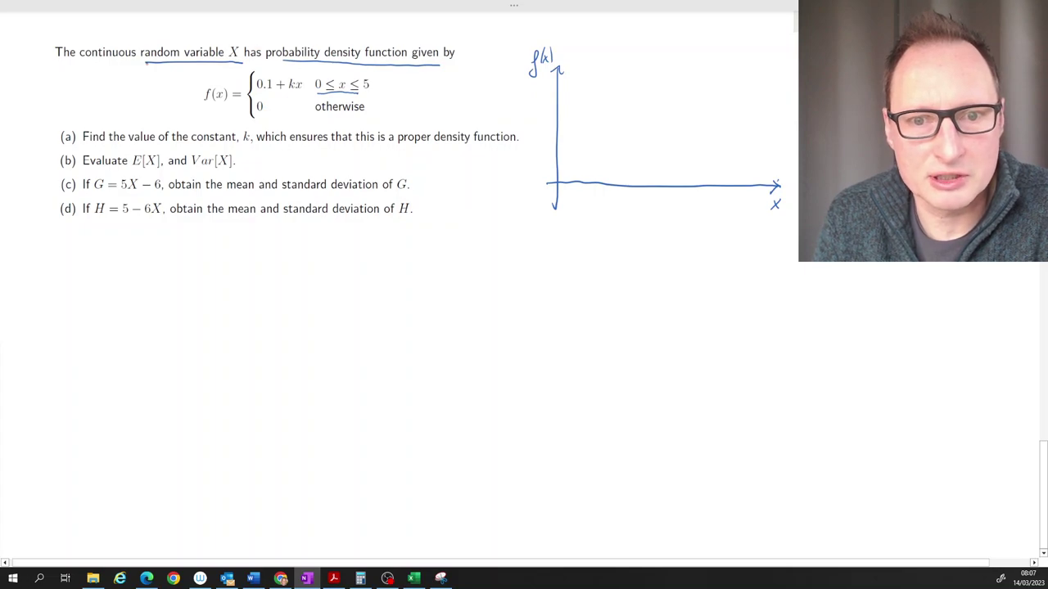
Mark 0 and 5 on the x-axis in red and trace the axis on either side.
{"action": "left_click_drag", "start_coordinate": [557, 176], "coordinate": [555, 208]}
{"action": "left_click_drag", "start_coordinate": [711, 181], "coordinate": [709, 209]}
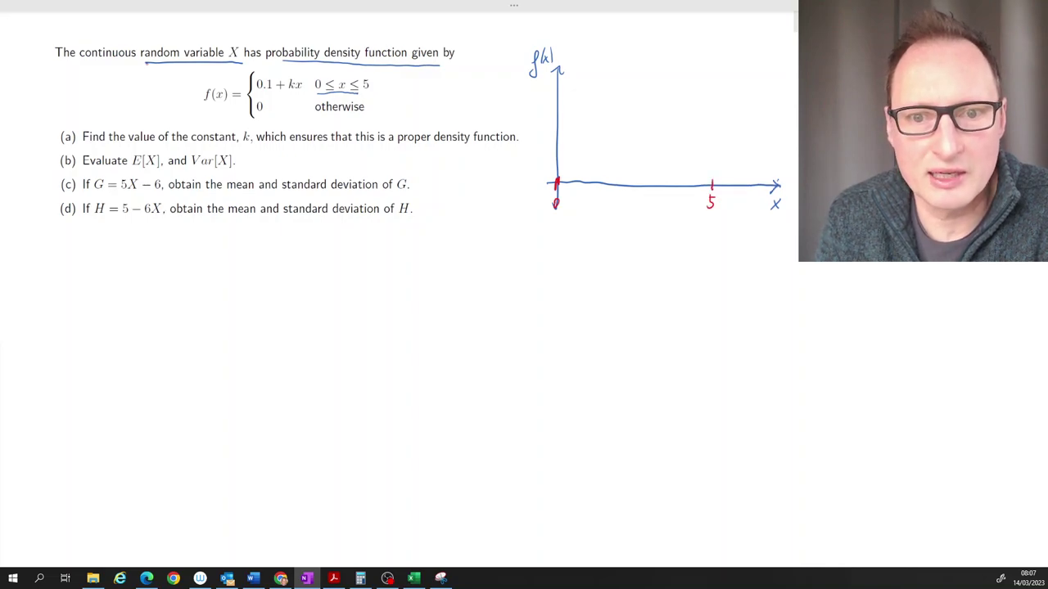
{"action": "left_click_drag", "start_coordinate": [537, 184], "coordinate": [555, 183]}
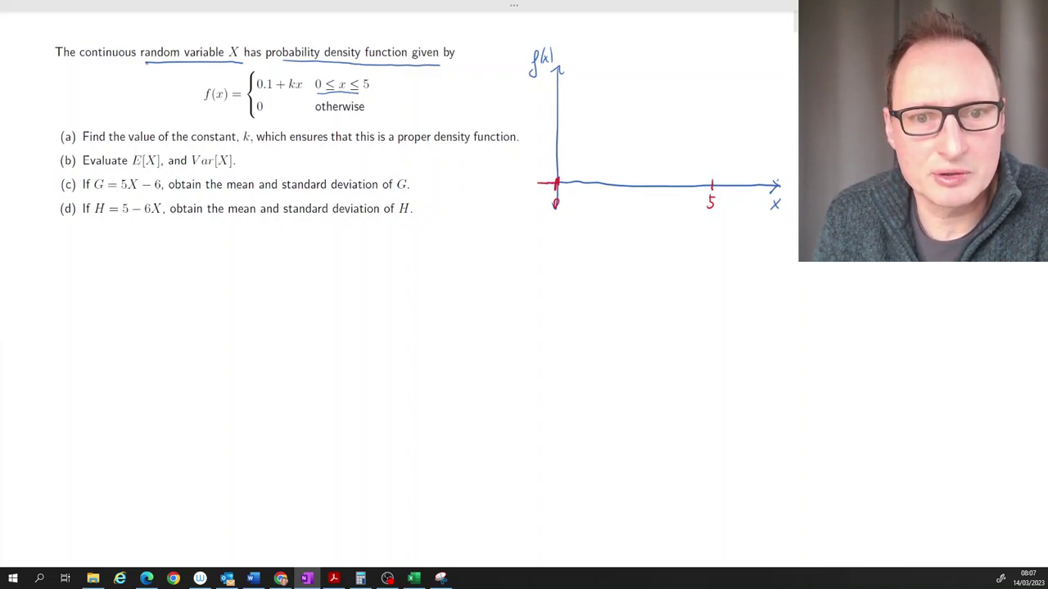
{"action": "left_click_drag", "start_coordinate": [713, 185], "coordinate": [755, 187]}
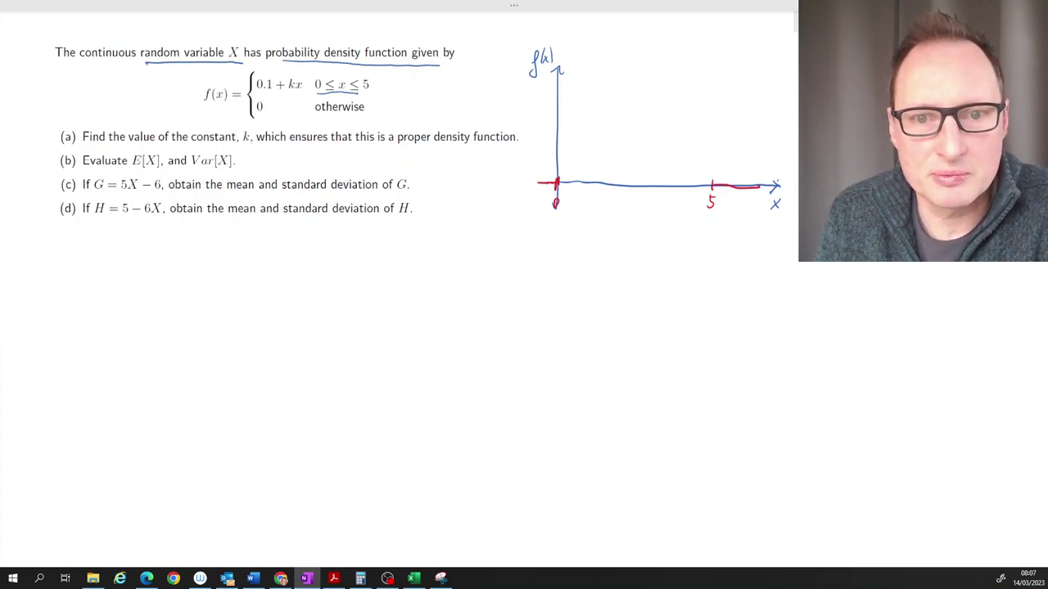
Mark 0.1 on the f(x) axis and sketch rising and falling dashed lines from it.
{"action": "mouse_move", "coordinate": [551, 145]}
{"action": "left_mouse_down"}
{"action": "mouse_move", "coordinate": [563, 145]}
{"action": "mouse_move", "coordinate": [533, 148]}
{"action": "left_mouse_up"}
{"action": "left_click_drag", "start_coordinate": [540, 141], "coordinate": [541, 149]}
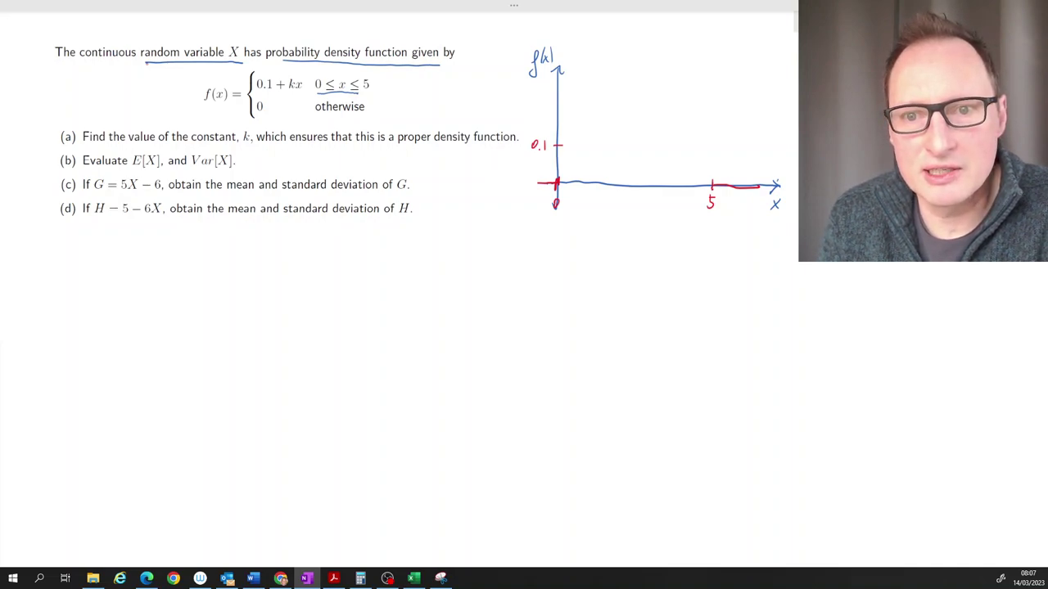
{"action": "left_click_drag", "start_coordinate": [577, 142], "coordinate": [718, 87]}
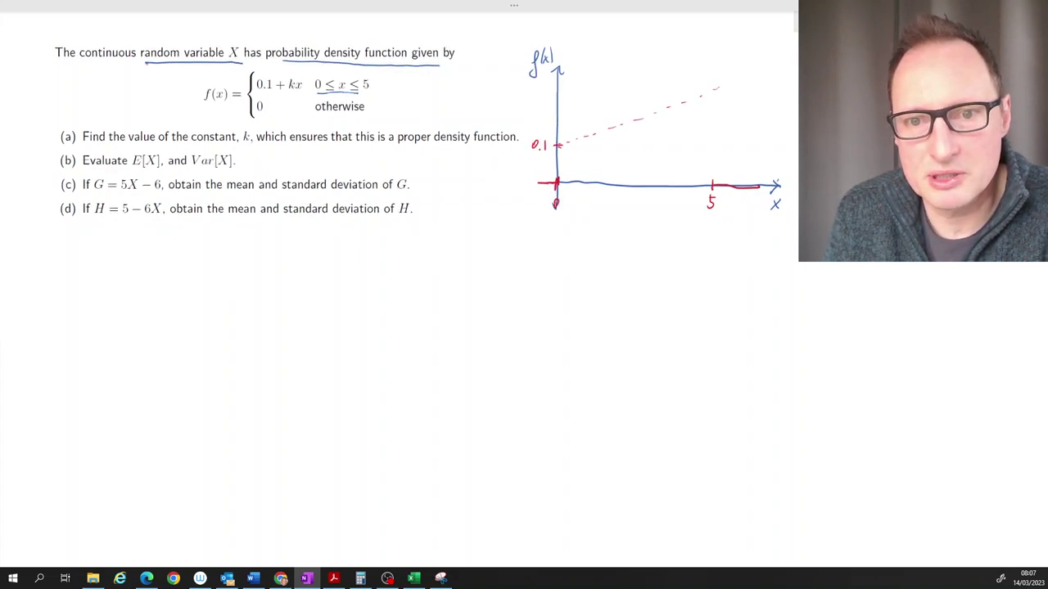
{"action": "left_click_drag", "start_coordinate": [562, 147], "coordinate": [720, 180]}
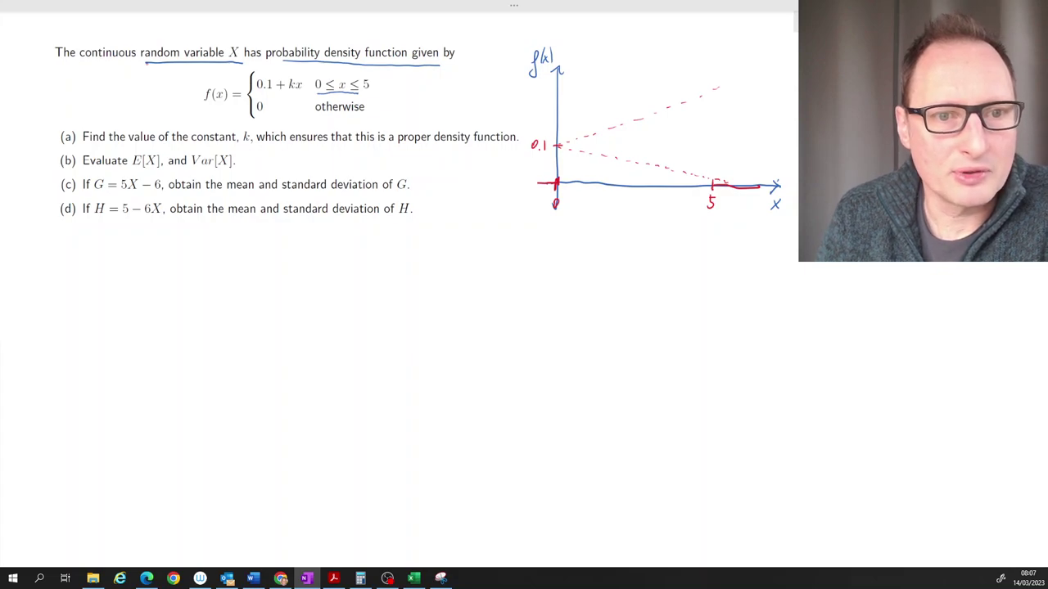
Write (a) and underline 'value of the constant, k' and 'this is a proper density function' in red.
{"action": "mouse_move", "coordinate": [44, 246]}
{"action": "left_mouse_down"}
{"action": "mouse_move", "coordinate": [41, 260]}
{"action": "mouse_move", "coordinate": [60, 261]}
{"action": "left_mouse_up"}
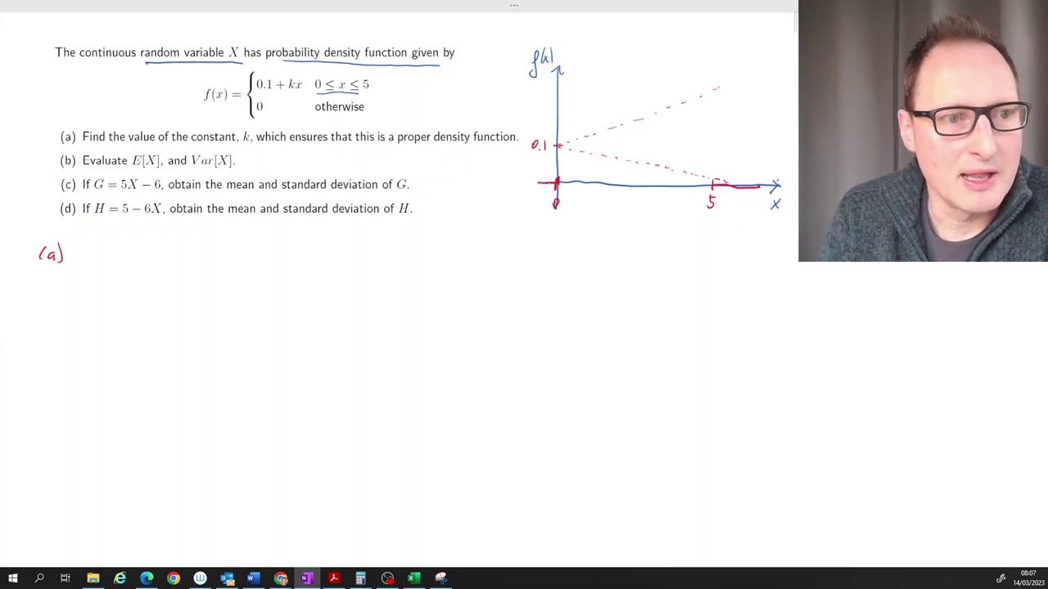
{"action": "left_click_drag", "start_coordinate": [140, 144], "coordinate": [268, 147]}
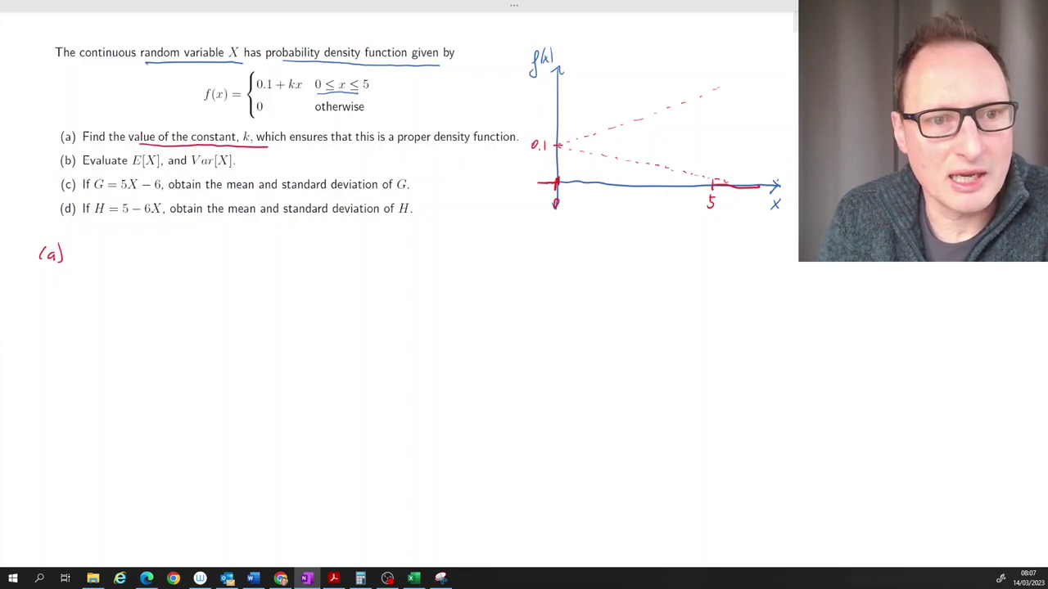
{"action": "left_click_drag", "start_coordinate": [368, 145], "coordinate": [501, 147]}
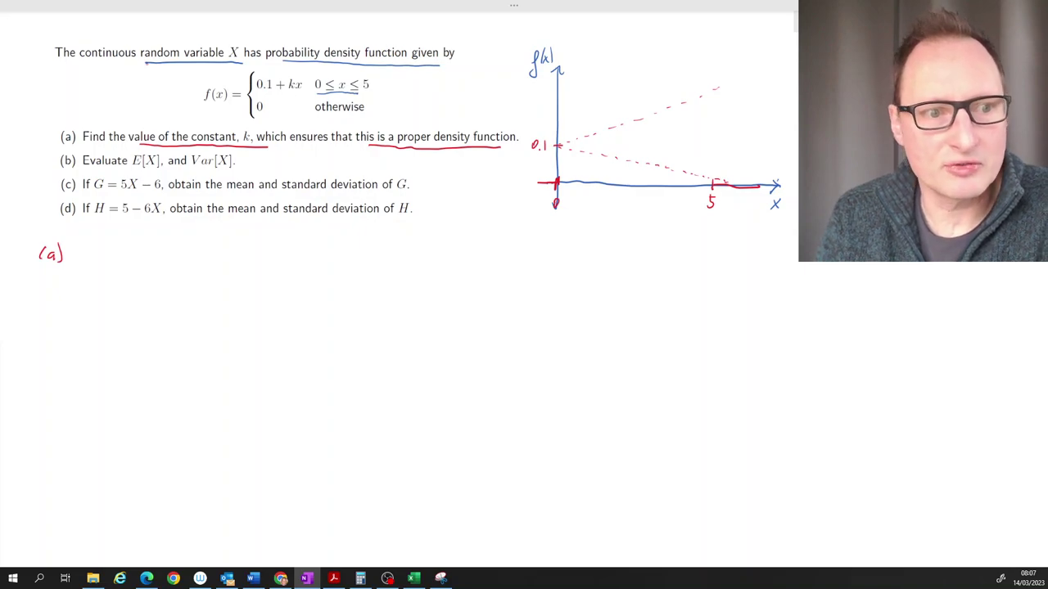
Handwrite the condition ∫₀⁵ f(x) dx = 1.
{"action": "left_click_drag", "start_coordinate": [111, 249], "coordinate": [104, 289]}
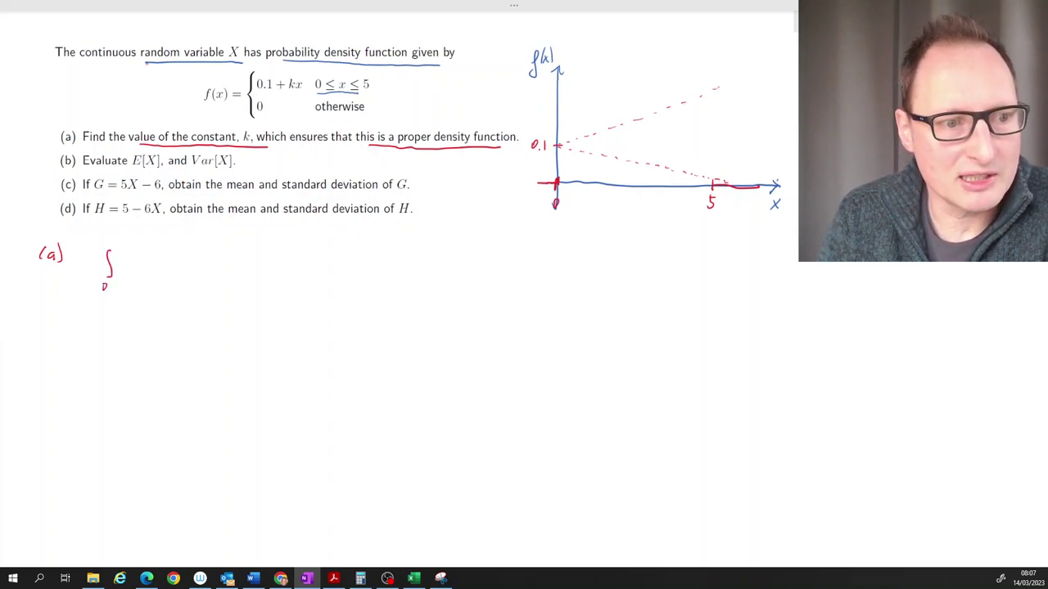
{"action": "mouse_move", "coordinate": [116, 238]}
{"action": "left_mouse_down"}
{"action": "mouse_move", "coordinate": [123, 285]}
{"action": "mouse_move", "coordinate": [150, 271]}
{"action": "left_mouse_up"}
{"action": "left_click_drag", "start_coordinate": [150, 260], "coordinate": [144, 272]}
{"action": "left_click_drag", "start_coordinate": [153, 256], "coordinate": [153, 270]}
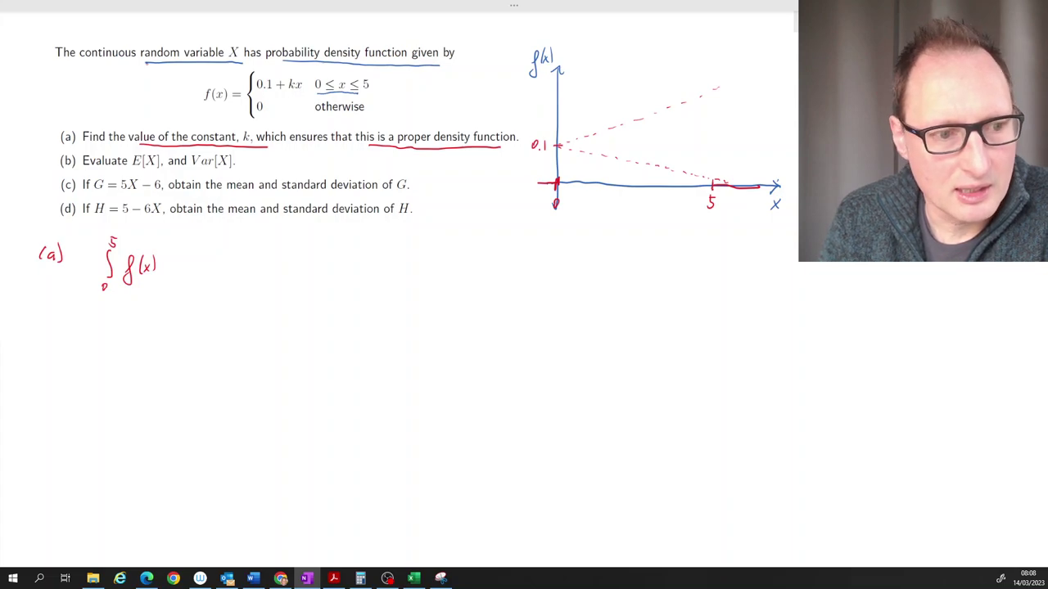
{"action": "left_click_drag", "start_coordinate": [173, 261], "coordinate": [178, 272]}
{"action": "mouse_move", "coordinate": [180, 263]}
{"action": "left_mouse_down"}
{"action": "mouse_move", "coordinate": [180, 272]}
{"action": "mouse_move", "coordinate": [207, 264]}
{"action": "left_mouse_up"}
{"action": "left_click_drag", "start_coordinate": [199, 269], "coordinate": [206, 269]}
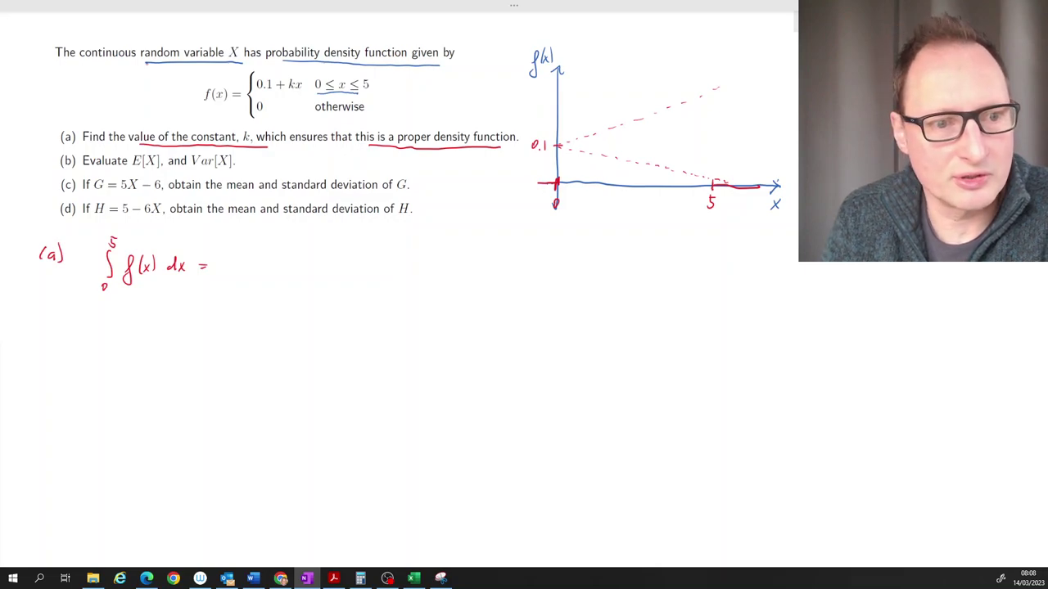
{"action": "left_click_drag", "start_coordinate": [221, 257], "coordinate": [221, 269]}
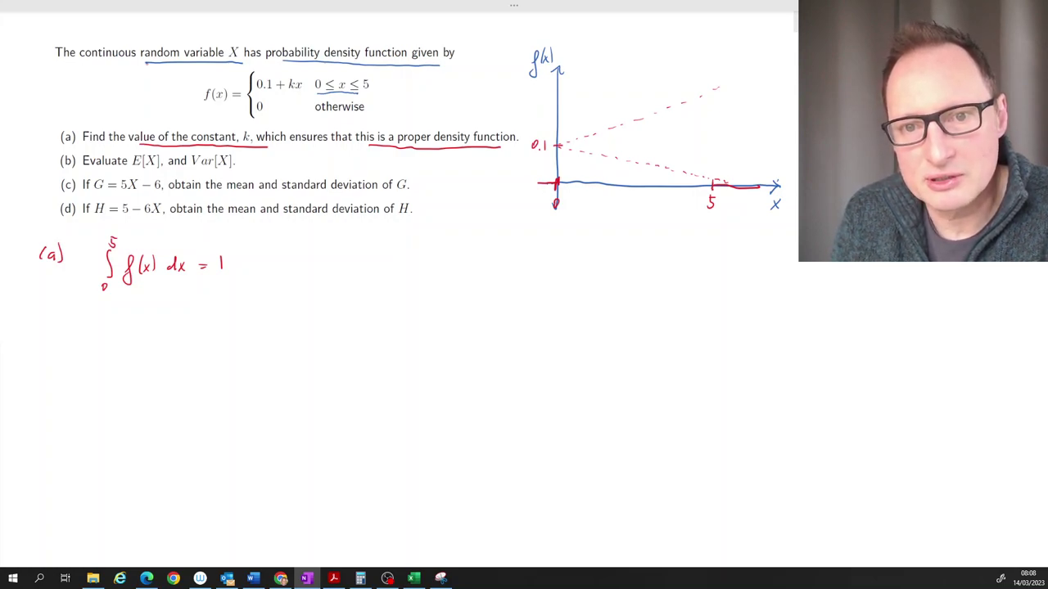
Draw a flat line at 0.1, then undo it and the falling dashed line with Ctrl+Z.
{"action": "left_click_drag", "start_coordinate": [565, 144], "coordinate": [714, 142]}
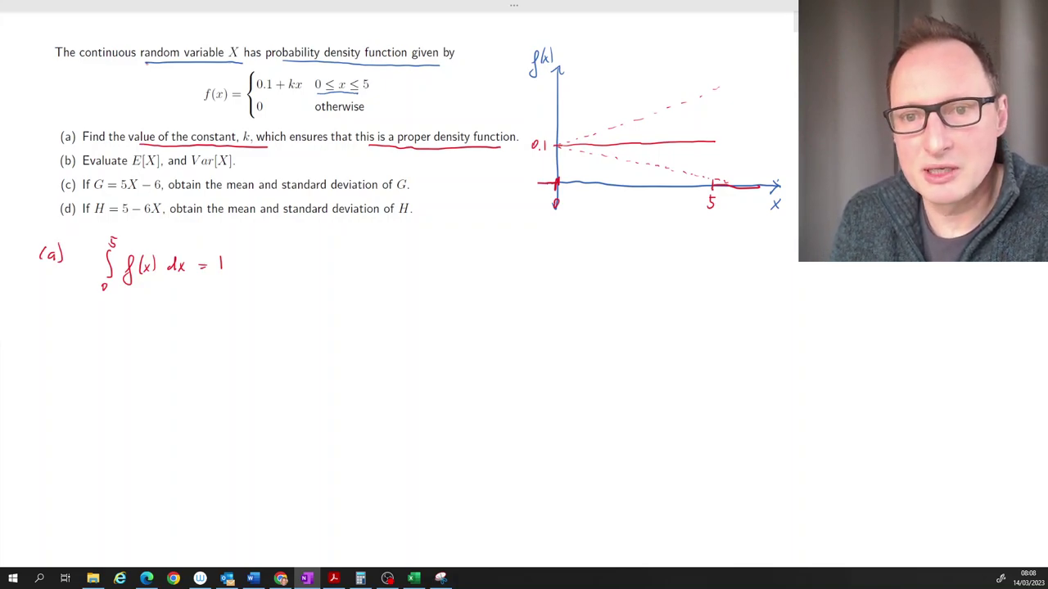
{"action": "left_click", "coordinate": [515, 7]}
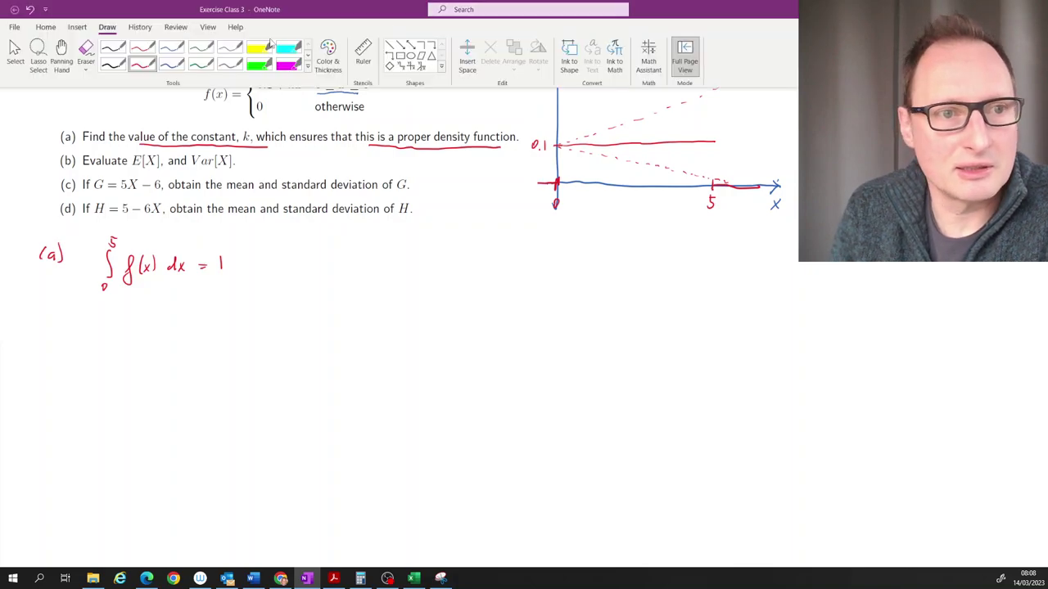
{"action": "left_click", "coordinate": [87, 49]}
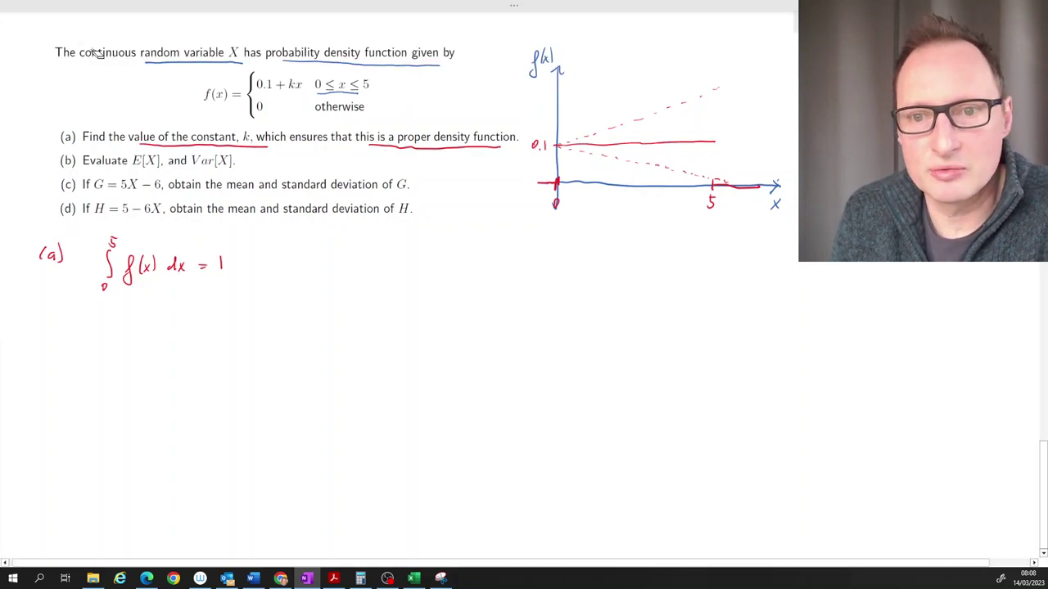
{"action": "key", "text": "ctrl+z"}
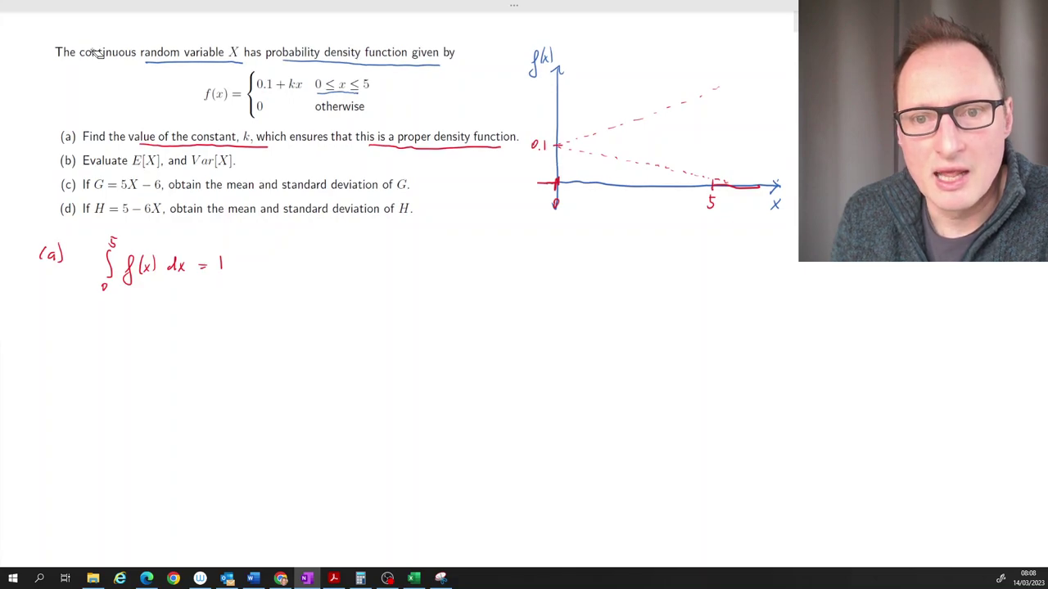
{"action": "key", "text": "ctrl+z"}
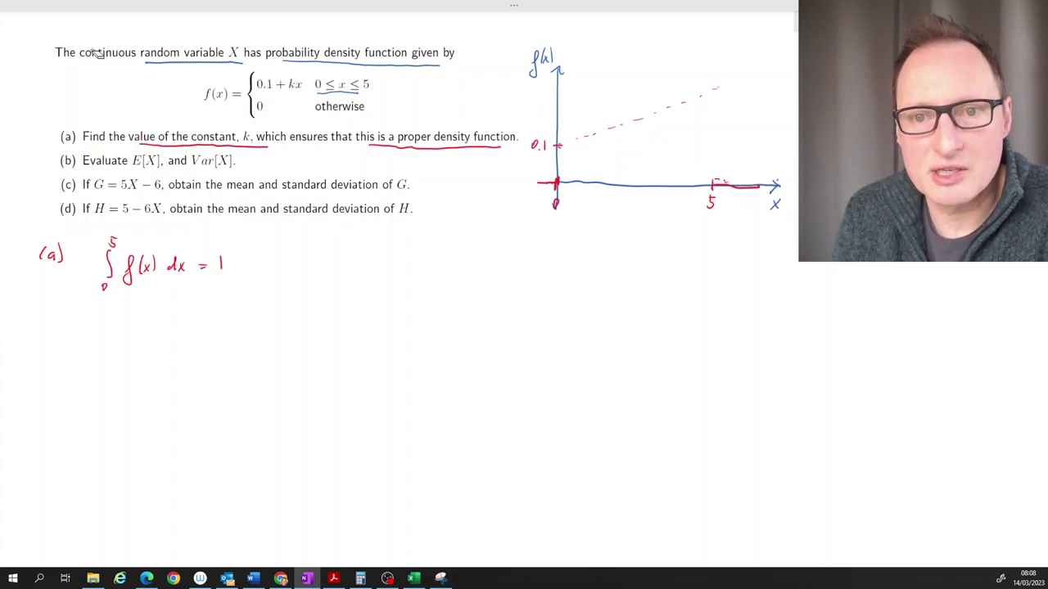
{"action": "left_click", "coordinate": [514, 8]}
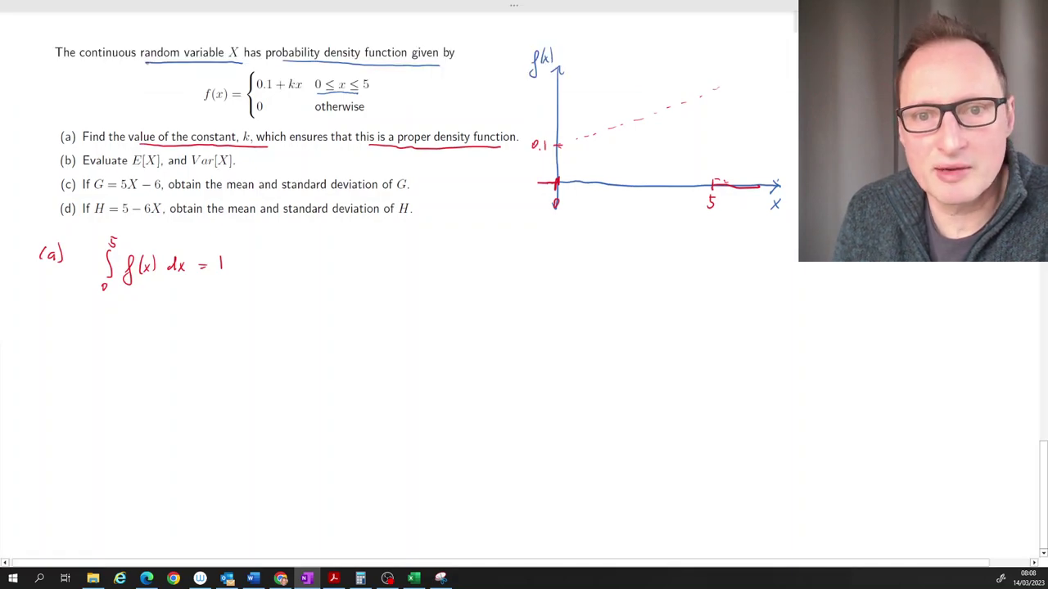
Draw the rising density line from 0.1 and a dashed line across at height 0.1.
{"action": "left_click_drag", "start_coordinate": [557, 144], "coordinate": [723, 87]}
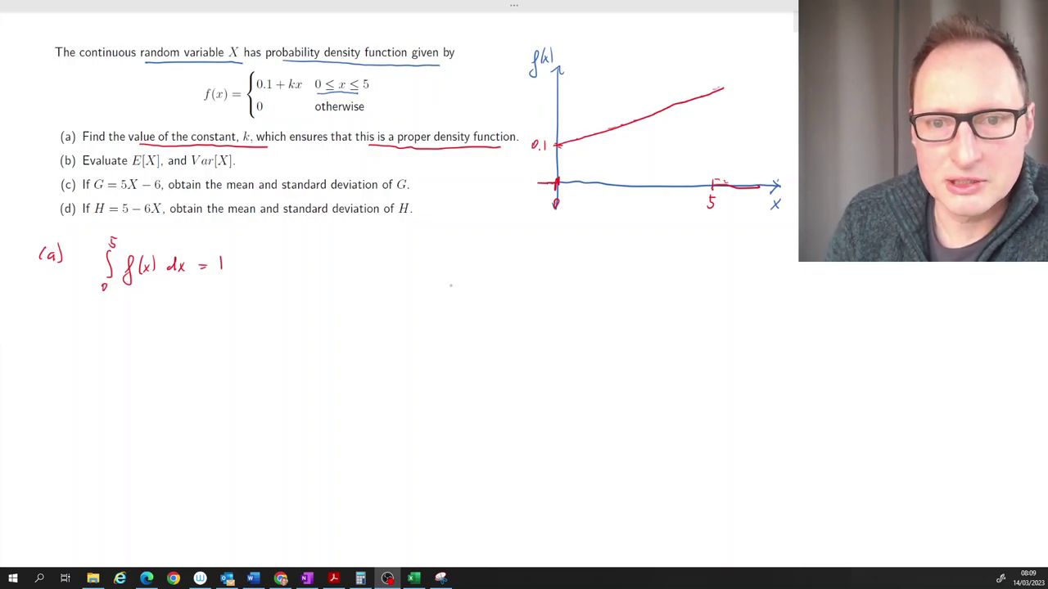
{"action": "left_click", "coordinate": [574, 131]}
{"action": "left_click_drag", "start_coordinate": [561, 146], "coordinate": [584, 145]}
{"action": "mouse_move", "coordinate": [594, 145]}
{"action": "left_mouse_down"}
{"action": "mouse_move", "coordinate": [569, 147]}
{"action": "mouse_move", "coordinate": [708, 145]}
{"action": "mouse_move", "coordinate": [714, 182]}
{"action": "left_mouse_up"}
Hatch the rectangle, label it and the triangle 0.5, and close the shape at x = 5.
{"action": "mouse_move", "coordinate": [565, 168]}
{"action": "left_mouse_down"}
{"action": "mouse_move", "coordinate": [627, 169]}
{"action": "mouse_move", "coordinate": [689, 157]}
{"action": "left_mouse_up"}
{"action": "left_click", "coordinate": [624, 169]}
{"action": "left_click_drag", "start_coordinate": [692, 177], "coordinate": [705, 162]}
{"action": "left_click_drag", "start_coordinate": [586, 171], "coordinate": [605, 154]}
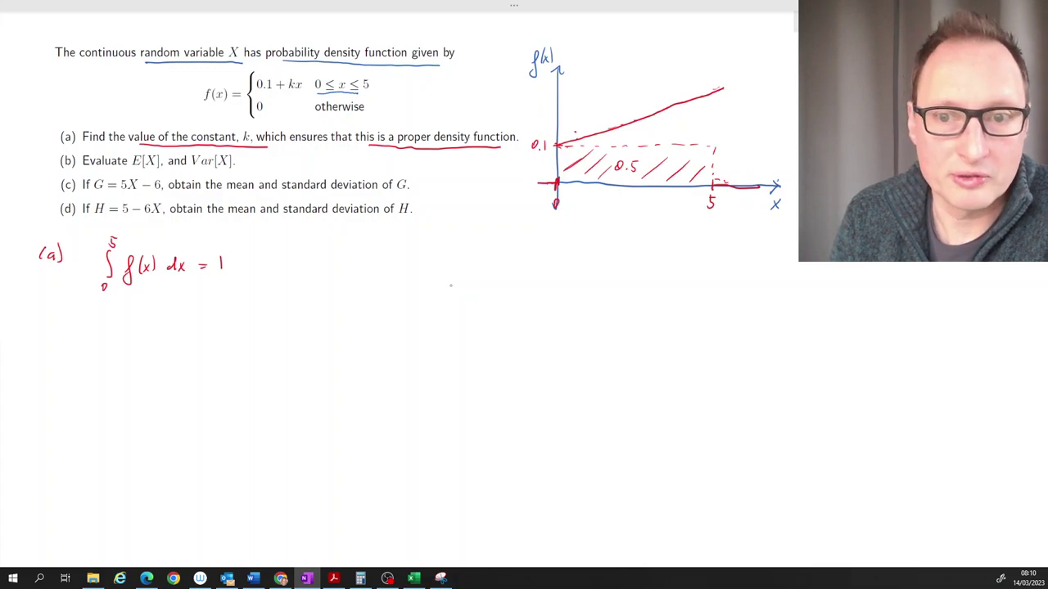
{"action": "left_click_drag", "start_coordinate": [649, 125], "coordinate": [661, 134]}
{"action": "left_click", "coordinate": [656, 134]}
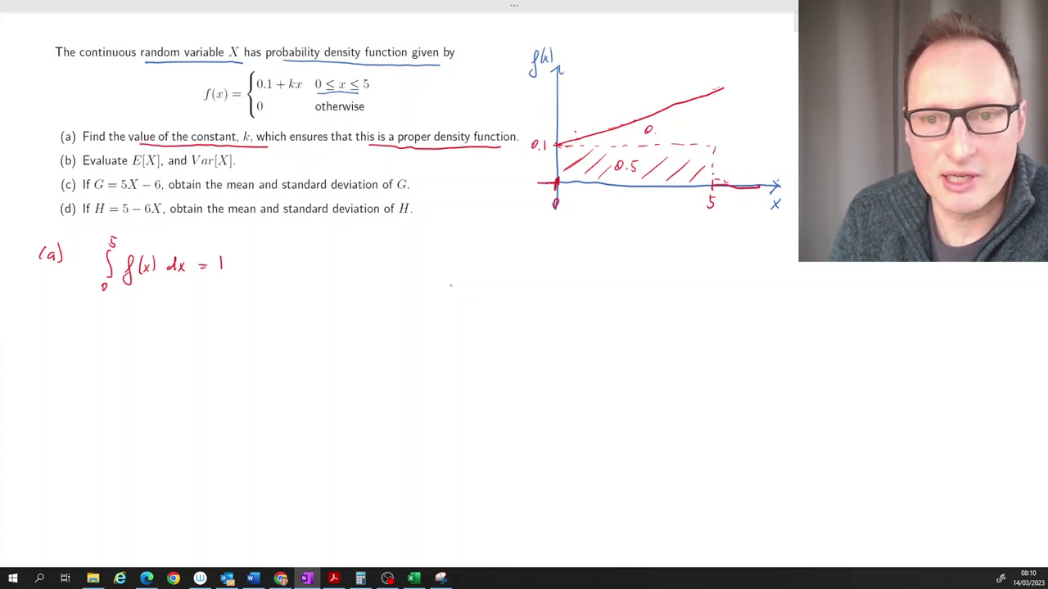
{"action": "left_click_drag", "start_coordinate": [718, 90], "coordinate": [712, 183]}
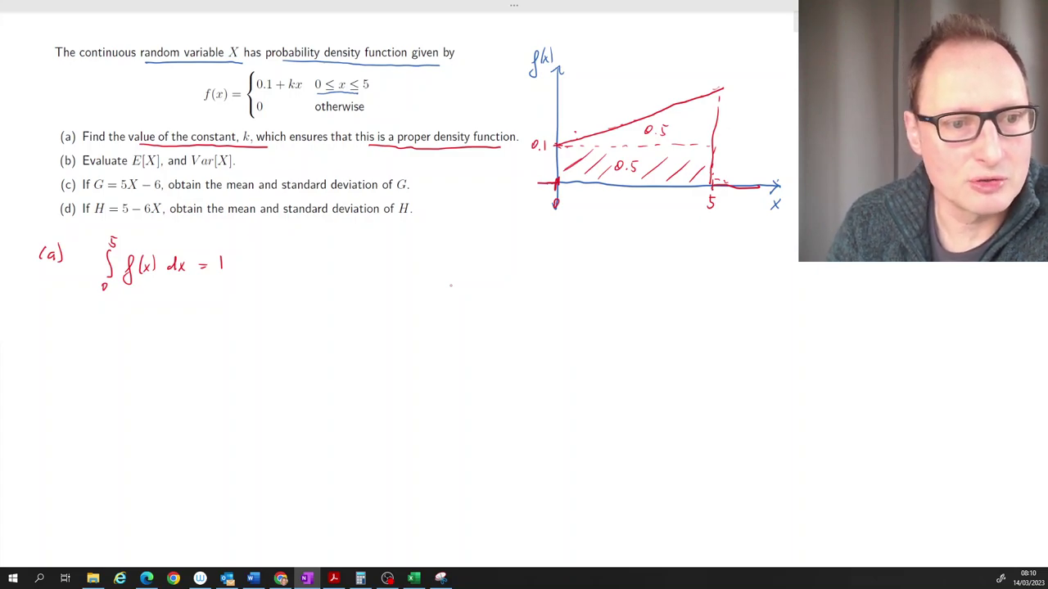
Write = ∫₀⁵ (0.1 + kx) dx after the = 1 condition.
{"action": "mouse_move", "coordinate": [245, 262]}
{"action": "left_mouse_down"}
{"action": "mouse_move", "coordinate": [273, 250]}
{"action": "mouse_move", "coordinate": [265, 292]}
{"action": "left_mouse_up"}
{"action": "left_click_drag", "start_coordinate": [277, 236], "coordinate": [297, 259]}
{"action": "left_click_drag", "start_coordinate": [305, 267], "coordinate": [329, 264]}
{"action": "left_click_drag", "start_coordinate": [324, 260], "coordinate": [338, 272]}
{"action": "mouse_move", "coordinate": [346, 260]}
{"action": "left_mouse_down"}
{"action": "mouse_move", "coordinate": [340, 266]}
{"action": "mouse_move", "coordinate": [357, 272]}
{"action": "left_mouse_up"}
{"action": "left_click_drag", "start_coordinate": [357, 263], "coordinate": [350, 273]}
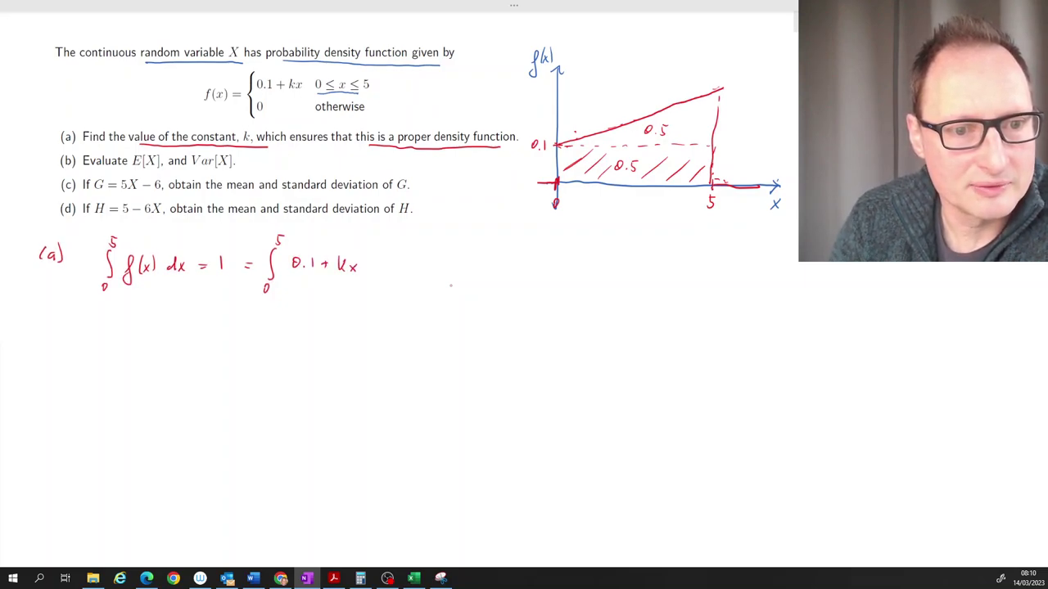
{"action": "left_click_drag", "start_coordinate": [289, 253], "coordinate": [287, 271]}
{"action": "mouse_move", "coordinate": [365, 258]}
{"action": "left_mouse_down"}
{"action": "mouse_move", "coordinate": [365, 272]}
{"action": "mouse_move", "coordinate": [399, 272]}
{"action": "left_mouse_up"}
{"action": "left_click_drag", "start_coordinate": [399, 263], "coordinate": [391, 272]}
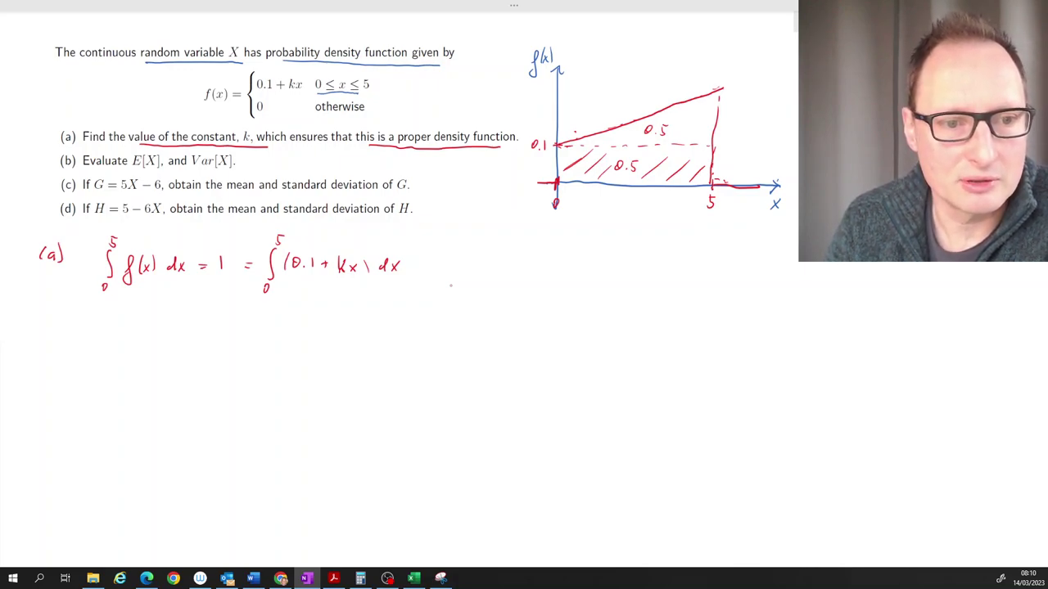
Write the antiderivative [0.1x + k/2 x²]₀⁵ and dash-underline it and the integrand.
{"action": "mouse_move", "coordinate": [418, 264]}
{"action": "left_mouse_down"}
{"action": "mouse_move", "coordinate": [446, 279]}
{"action": "mouse_move", "coordinate": [458, 250]}
{"action": "mouse_move", "coordinate": [469, 262]}
{"action": "left_mouse_up"}
{"action": "left_click_drag", "start_coordinate": [478, 270], "coordinate": [519, 269]}
{"action": "mouse_move", "coordinate": [515, 264]}
{"action": "left_mouse_down"}
{"action": "mouse_move", "coordinate": [514, 274]}
{"action": "mouse_move", "coordinate": [540, 266]}
{"action": "mouse_move", "coordinate": [540, 280]}
{"action": "mouse_move", "coordinate": [556, 270]}
{"action": "left_mouse_up"}
{"action": "mouse_move", "coordinate": [555, 262]}
{"action": "left_mouse_down"}
{"action": "mouse_move", "coordinate": [549, 271]}
{"action": "mouse_move", "coordinate": [567, 262]}
{"action": "mouse_move", "coordinate": [575, 285]}
{"action": "mouse_move", "coordinate": [590, 261]}
{"action": "left_mouse_up"}
{"action": "left_click_drag", "start_coordinate": [591, 249], "coordinate": [598, 249]}
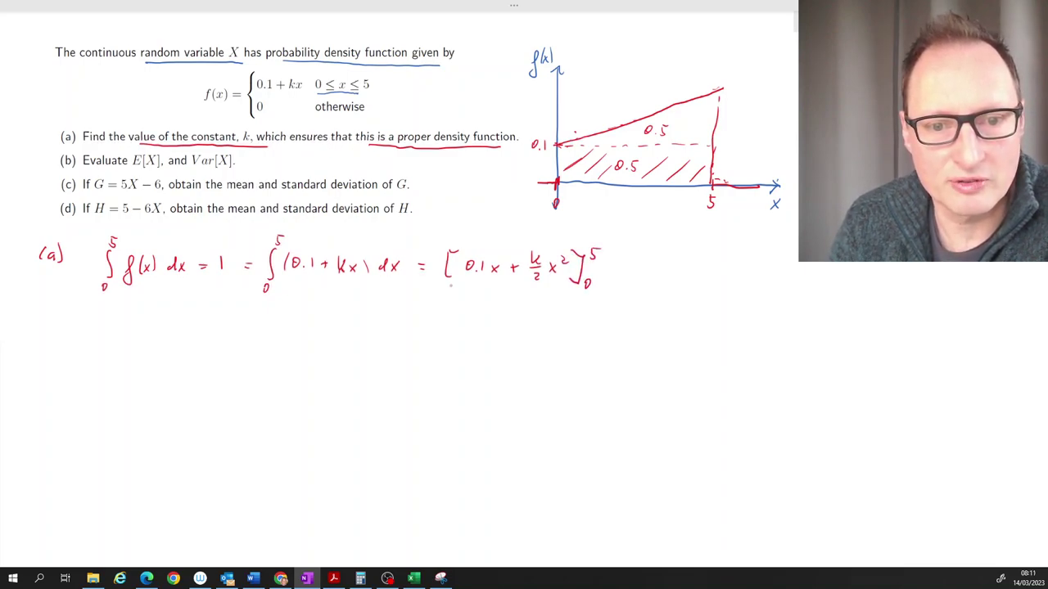
{"action": "left_click_drag", "start_coordinate": [489, 283], "coordinate": [524, 285]}
{"action": "left_click_drag", "start_coordinate": [536, 288], "coordinate": [565, 288]}
{"action": "left_click_drag", "start_coordinate": [308, 282], "coordinate": [318, 281]}
{"action": "left_click_drag", "start_coordinate": [327, 282], "coordinate": [364, 285]}
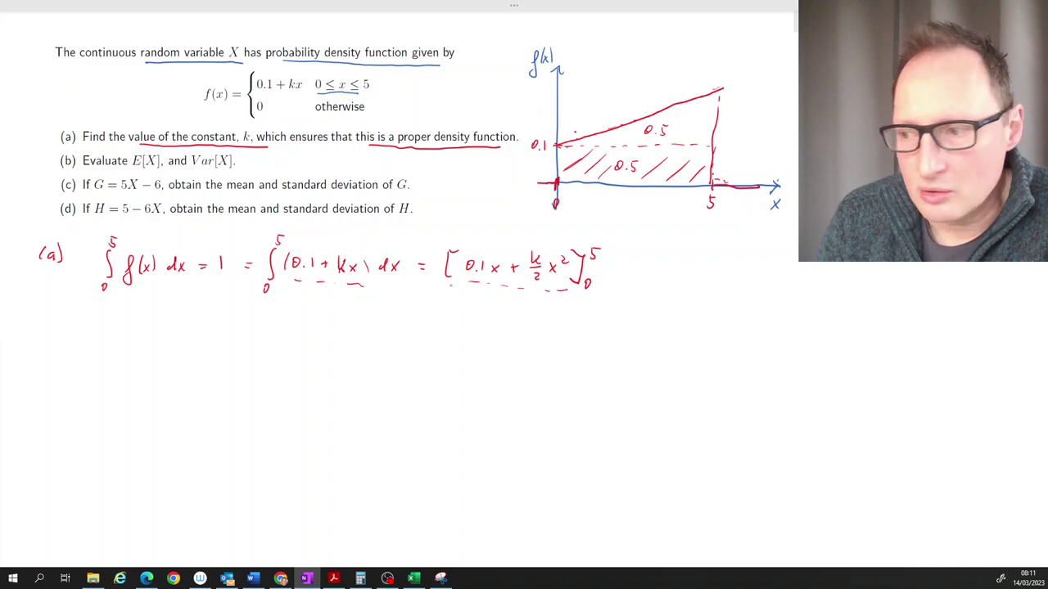
Write = 0.1·5 + k/2·25 = 1 and draw a box around it.
{"action": "mouse_move", "coordinate": [612, 276]}
{"action": "left_mouse_down"}
{"action": "mouse_move", "coordinate": [641, 268]}
{"action": "mouse_move", "coordinate": [669, 277]}
{"action": "mouse_move", "coordinate": [693, 271]}
{"action": "left_mouse_up"}
{"action": "mouse_move", "coordinate": [689, 266]}
{"action": "left_mouse_down"}
{"action": "mouse_move", "coordinate": [688, 276]}
{"action": "mouse_move", "coordinate": [706, 274]}
{"action": "mouse_move", "coordinate": [706, 290]}
{"action": "mouse_move", "coordinate": [724, 283]}
{"action": "left_mouse_up"}
{"action": "mouse_move", "coordinate": [728, 274]}
{"action": "left_mouse_down"}
{"action": "mouse_move", "coordinate": [725, 283]}
{"action": "mouse_move", "coordinate": [735, 272]}
{"action": "mouse_move", "coordinate": [769, 282]}
{"action": "left_mouse_up"}
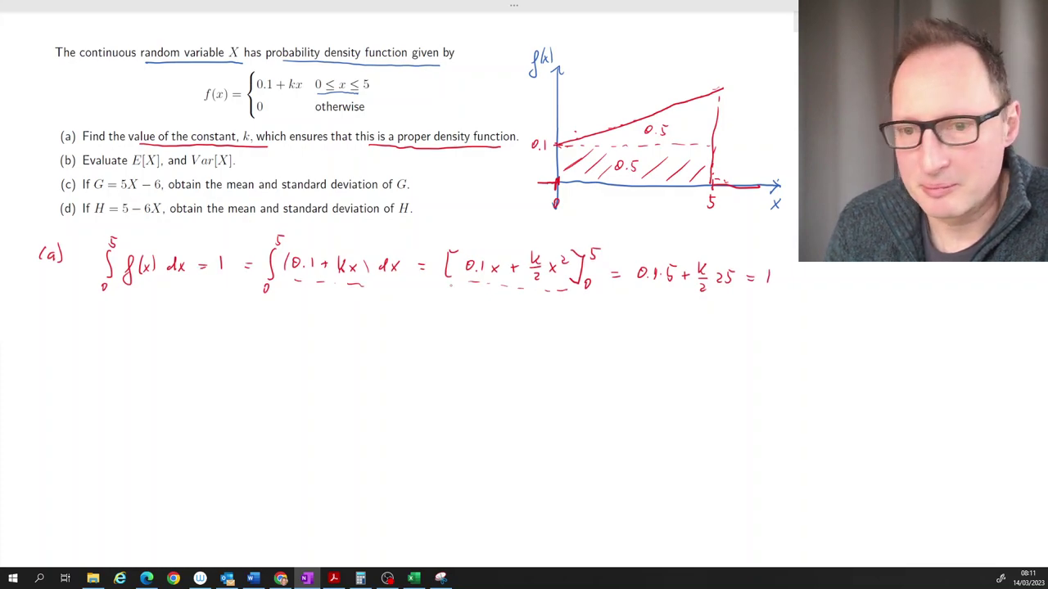
{"action": "mouse_move", "coordinate": [631, 253]}
{"action": "left_mouse_down"}
{"action": "mouse_move", "coordinate": [628, 288]}
{"action": "mouse_move", "coordinate": [758, 258]}
{"action": "mouse_move", "coordinate": [783, 280]}
{"action": "left_mouse_up"}
{"action": "left_click_drag", "start_coordinate": [629, 292], "coordinate": [784, 295]}
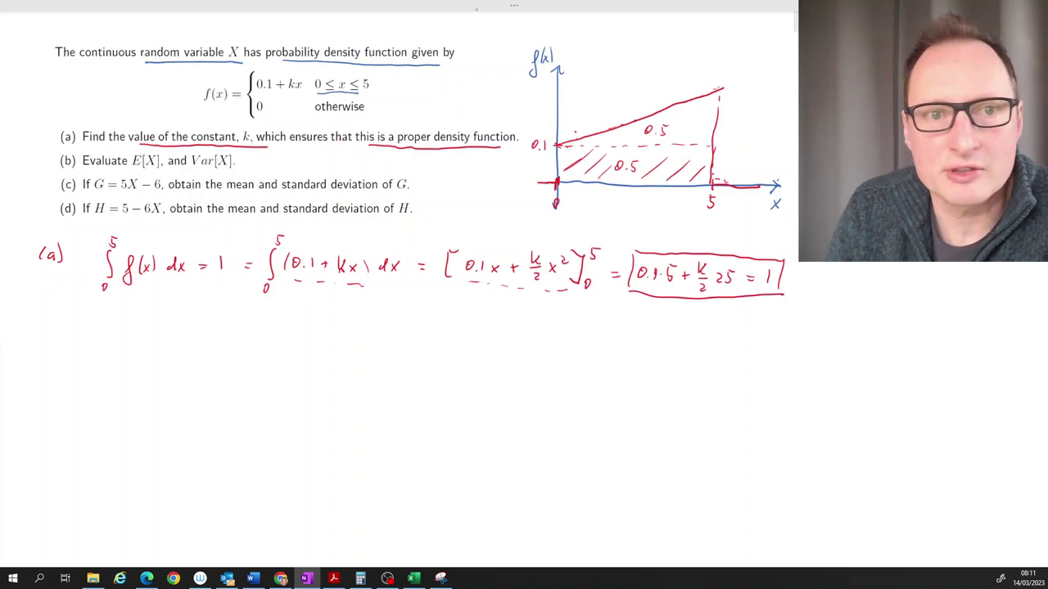
Erase the box edges and the final 1 with the Eraser, then return to the red pen.
{"action": "left_click", "coordinate": [514, 6]}
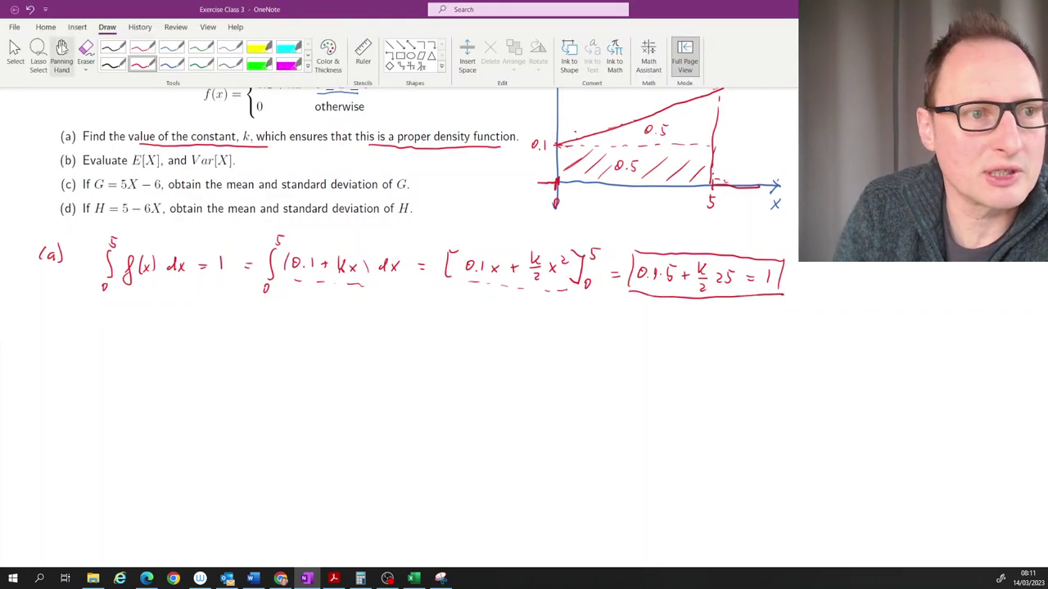
{"action": "left_click", "coordinate": [86, 50]}
{"action": "left_click_drag", "start_coordinate": [749, 256], "coordinate": [773, 278]}
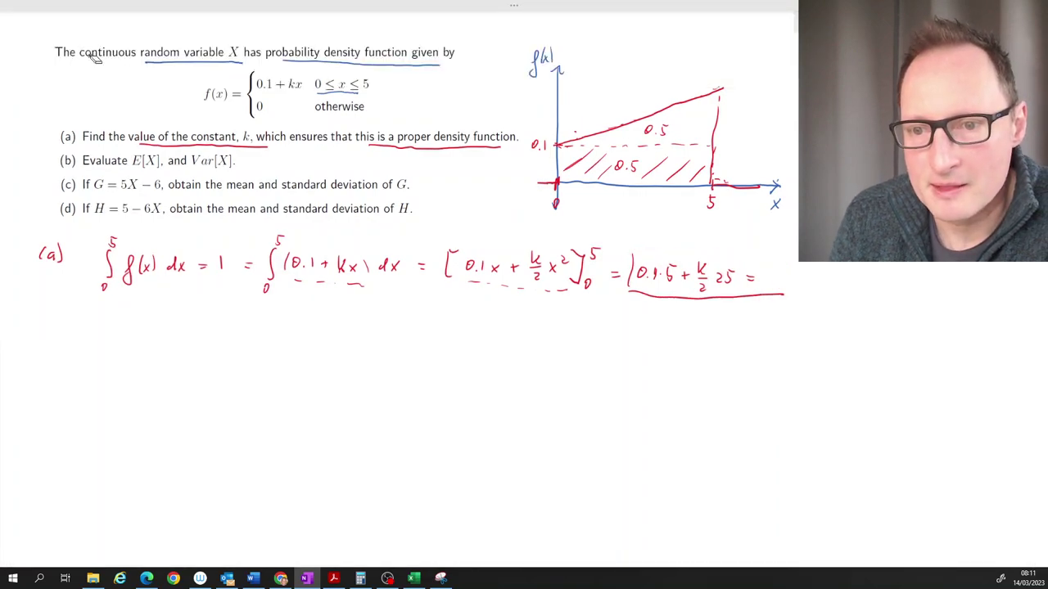
{"action": "left_click", "coordinate": [514, 6]}
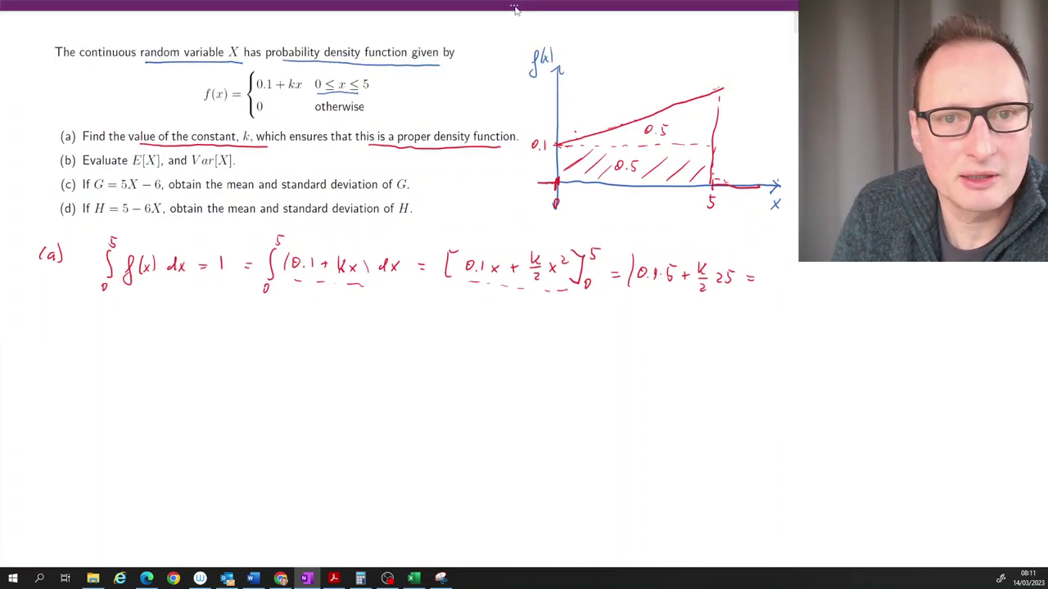
{"action": "left_click", "coordinate": [137, 66]}
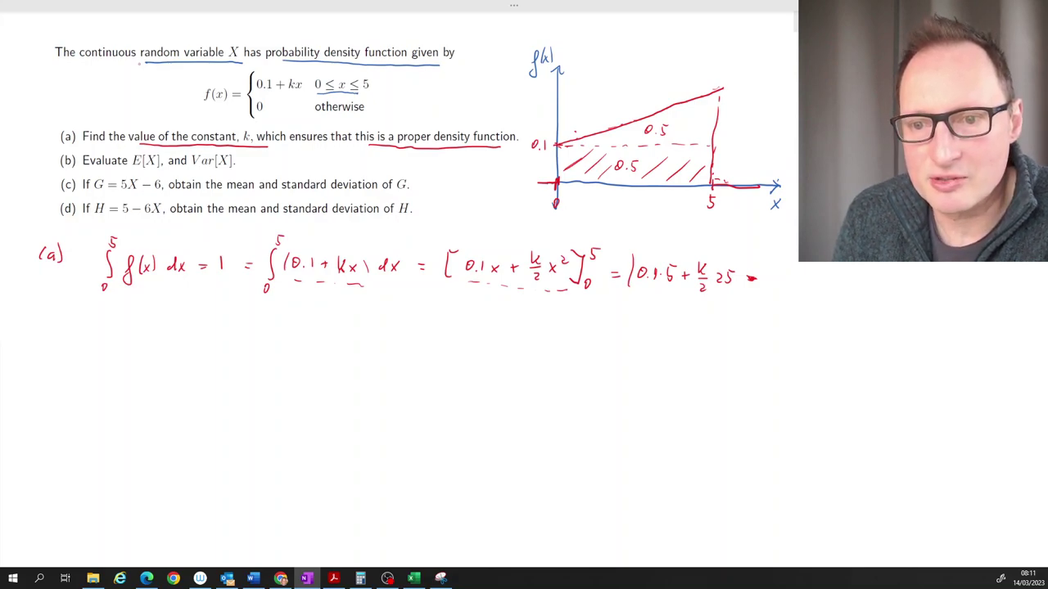
Rewrite = 1 at the end of the equation and redraw the box around it.
{"action": "left_click_drag", "start_coordinate": [747, 280], "coordinate": [770, 285]}
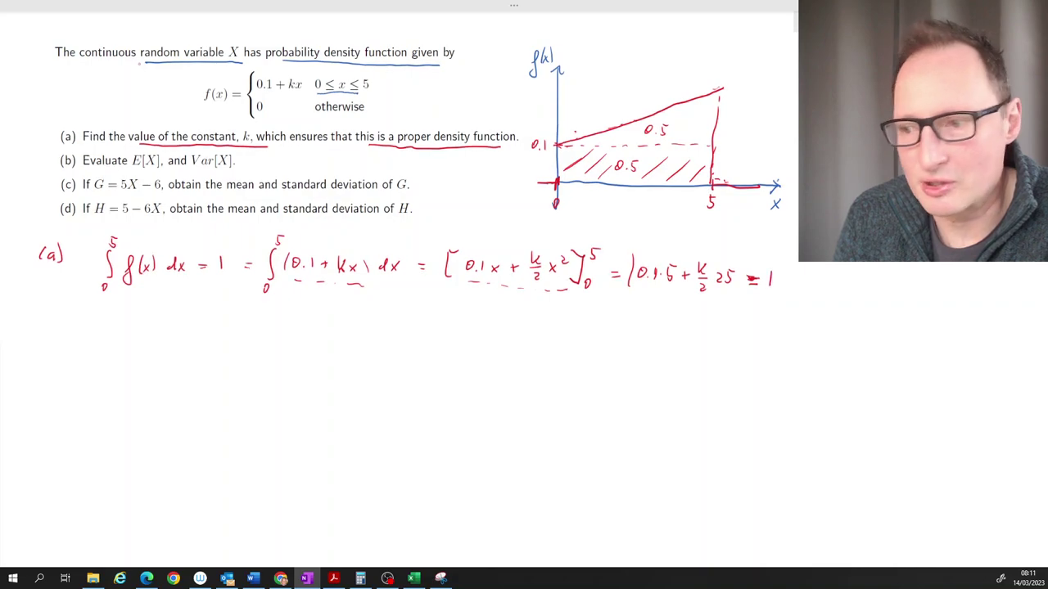
{"action": "mouse_move", "coordinate": [635, 256]}
{"action": "left_mouse_down"}
{"action": "mouse_move", "coordinate": [781, 265]}
{"action": "mouse_move", "coordinate": [783, 288]}
{"action": "left_mouse_up"}
{"action": "left_click_drag", "start_coordinate": [627, 291], "coordinate": [783, 298]}
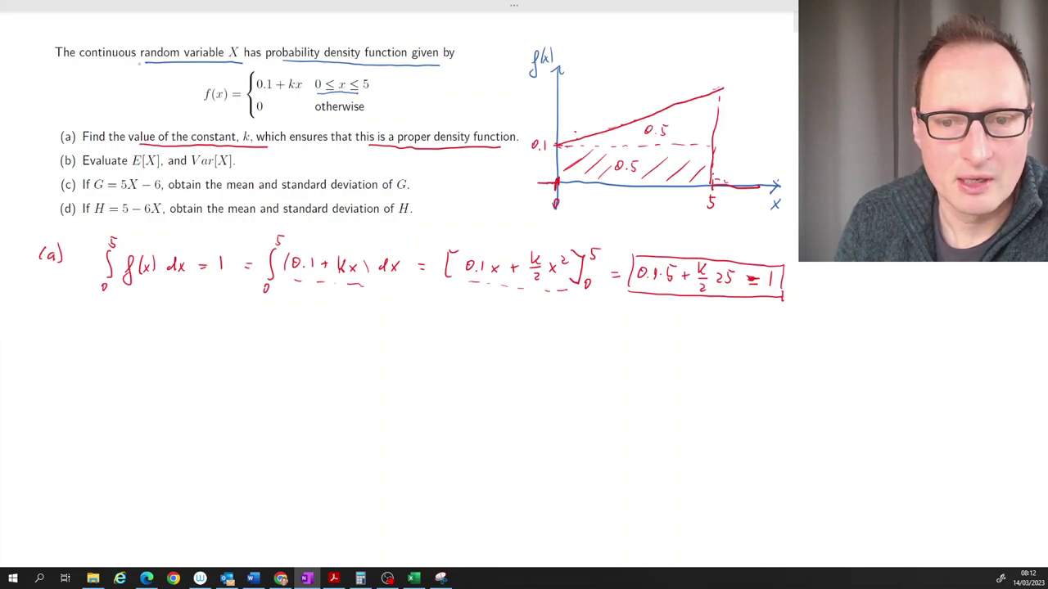
Write ⇒ k = 1/25 below the integral.
{"action": "left_click_drag", "start_coordinate": [144, 311], "coordinate": [156, 316]}
{"action": "mouse_move", "coordinate": [156, 308]}
{"action": "left_mouse_down"}
{"action": "mouse_move", "coordinate": [155, 318]}
{"action": "mouse_move", "coordinate": [184, 320]}
{"action": "left_mouse_up"}
{"action": "mouse_move", "coordinate": [191, 309]}
{"action": "left_mouse_down"}
{"action": "mouse_move", "coordinate": [187, 319]}
{"action": "mouse_move", "coordinate": [215, 312]}
{"action": "left_mouse_up"}
{"action": "mouse_move", "coordinate": [211, 317]}
{"action": "left_mouse_down"}
{"action": "mouse_move", "coordinate": [235, 312]}
{"action": "mouse_move", "coordinate": [238, 330]}
{"action": "left_mouse_up"}
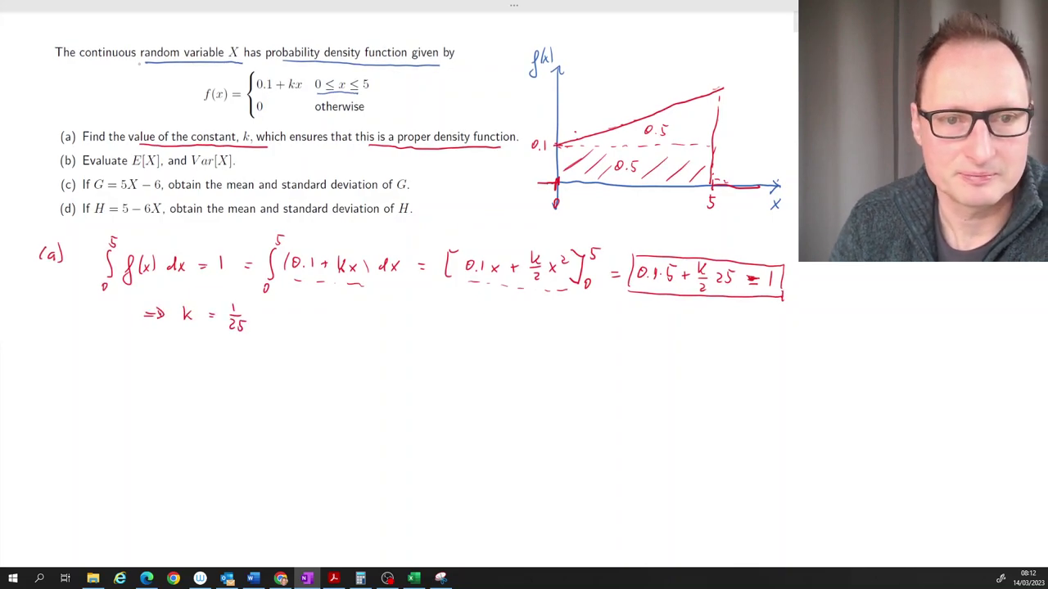
Write ⇒ f(x) = 0.1 + x/25 for 0 ≤ x ≤ 5 after k = 1/25.
{"action": "left_click_drag", "start_coordinate": [280, 313], "coordinate": [293, 313]}
{"action": "mouse_move", "coordinate": [280, 318]}
{"action": "left_mouse_down"}
{"action": "mouse_move", "coordinate": [332, 319]}
{"action": "mouse_move", "coordinate": [329, 332]}
{"action": "mouse_move", "coordinate": [357, 319]}
{"action": "left_mouse_up"}
{"action": "mouse_move", "coordinate": [357, 312]}
{"action": "left_mouse_down"}
{"action": "mouse_move", "coordinate": [362, 322]}
{"action": "mouse_move", "coordinate": [388, 314]}
{"action": "left_mouse_up"}
{"action": "mouse_move", "coordinate": [379, 318]}
{"action": "left_mouse_down"}
{"action": "mouse_move", "coordinate": [471, 315]}
{"action": "mouse_move", "coordinate": [467, 328]}
{"action": "mouse_move", "coordinate": [508, 331]}
{"action": "mouse_move", "coordinate": [557, 314]}
{"action": "mouse_move", "coordinate": [595, 323]}
{"action": "left_mouse_up"}
{"action": "left_click", "coordinate": [413, 320]}
{"action": "mouse_move", "coordinate": [595, 316]}
{"action": "left_mouse_down"}
{"action": "mouse_move", "coordinate": [586, 323]}
{"action": "mouse_move", "coordinate": [601, 320]}
{"action": "left_mouse_up"}
{"action": "left_click_drag", "start_coordinate": [601, 325], "coordinate": [616, 325]}
{"action": "left_click_drag", "start_coordinate": [618, 315], "coordinate": [624, 314]}
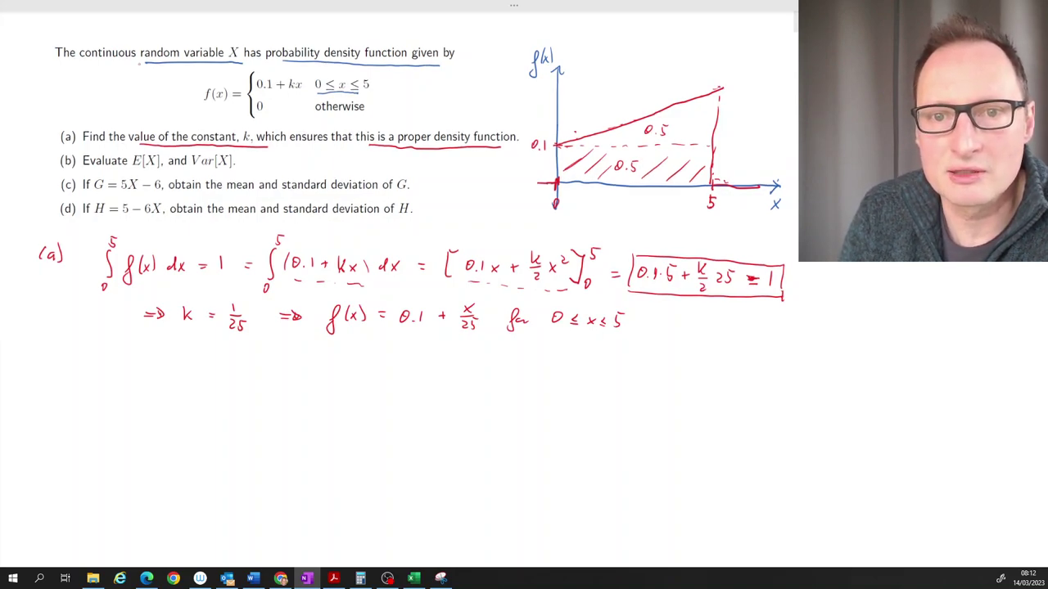
Draw a dashed line at the 0.3 peak, write (b), and underline E[X] and Var[X].
{"action": "mouse_move", "coordinate": [712, 85]}
{"action": "left_mouse_down"}
{"action": "mouse_move", "coordinate": [537, 82]}
{"action": "mouse_move", "coordinate": [546, 89]}
{"action": "left_mouse_up"}
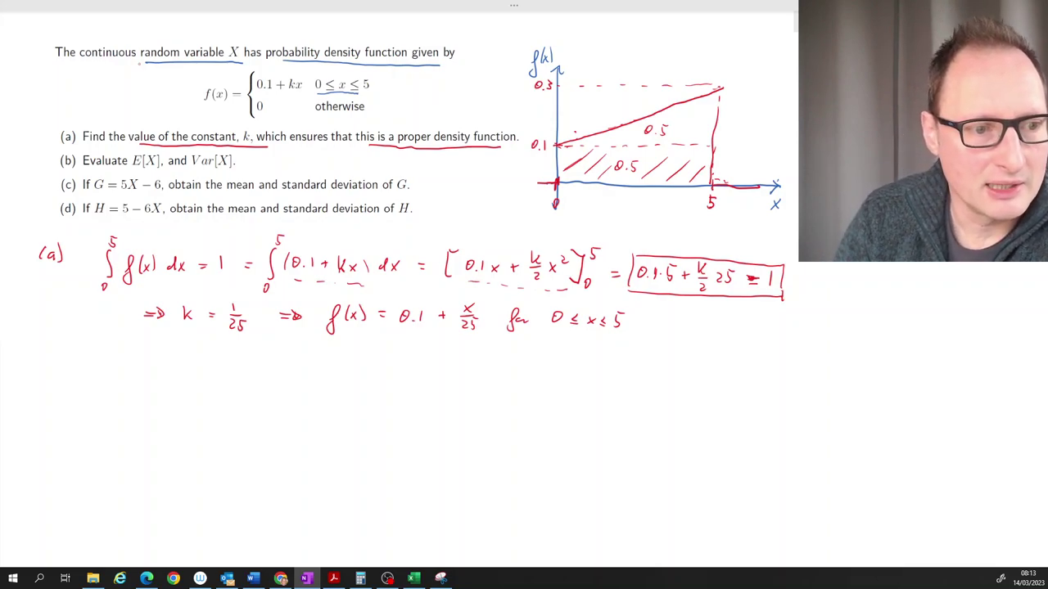
{"action": "mouse_move", "coordinate": [47, 350]}
{"action": "left_mouse_down"}
{"action": "mouse_move", "coordinate": [45, 365]}
{"action": "mouse_move", "coordinate": [62, 364]}
{"action": "left_mouse_up"}
{"action": "left_click_drag", "start_coordinate": [134, 170], "coordinate": [233, 172]}
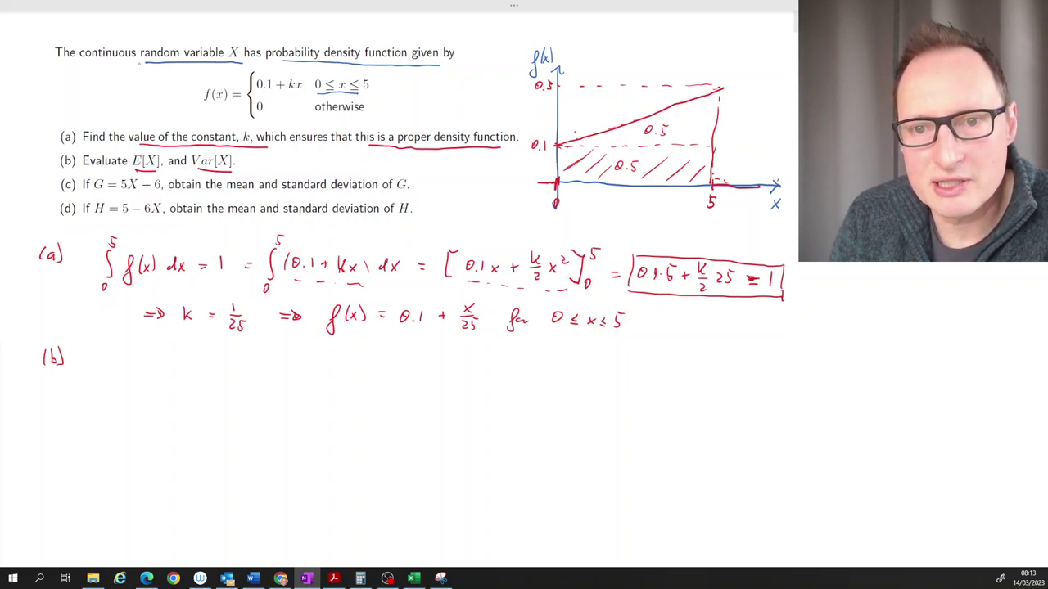
Mark 2.5 on the x-axis with an arrow and circle both ends of the density line in red.
{"action": "mouse_move", "coordinate": [631, 183]}
{"action": "left_mouse_down"}
{"action": "mouse_move", "coordinate": [628, 205]}
{"action": "mouse_move", "coordinate": [643, 219]}
{"action": "left_mouse_up"}
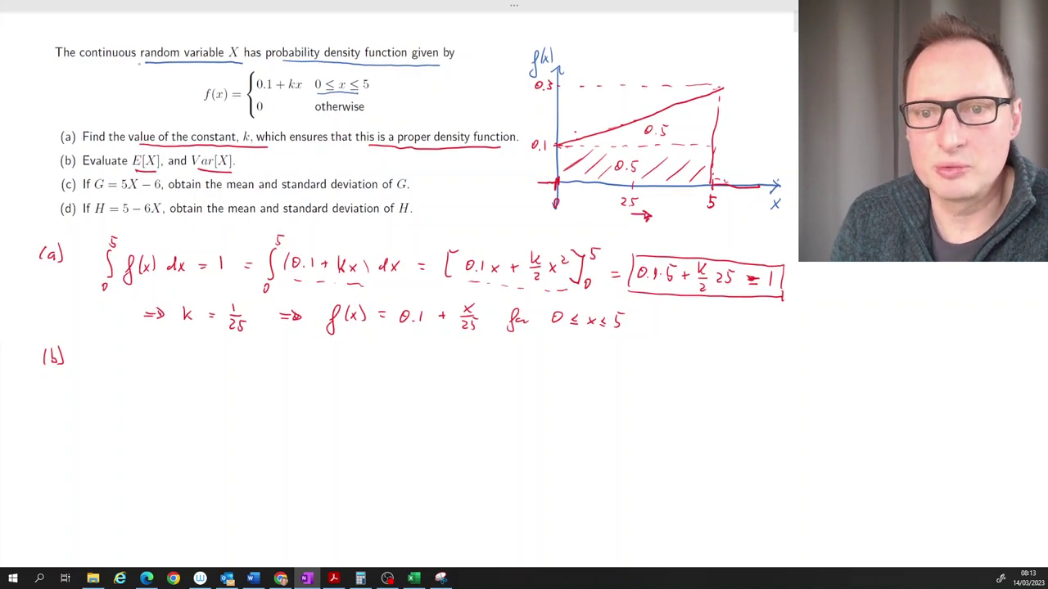
{"action": "mouse_move", "coordinate": [699, 71]}
{"action": "left_mouse_down"}
{"action": "mouse_move", "coordinate": [665, 100]}
{"action": "mouse_move", "coordinate": [705, 74]}
{"action": "left_mouse_up"}
{"action": "left_click_drag", "start_coordinate": [582, 126], "coordinate": [580, 128]}
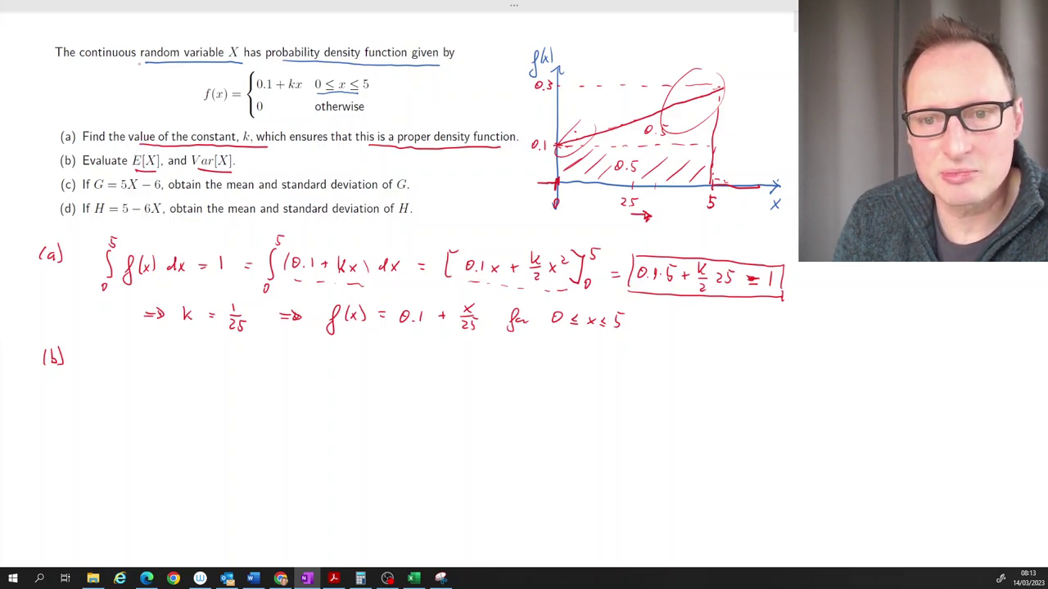
{"action": "left_click_drag", "start_coordinate": [655, 195], "coordinate": [655, 179]}
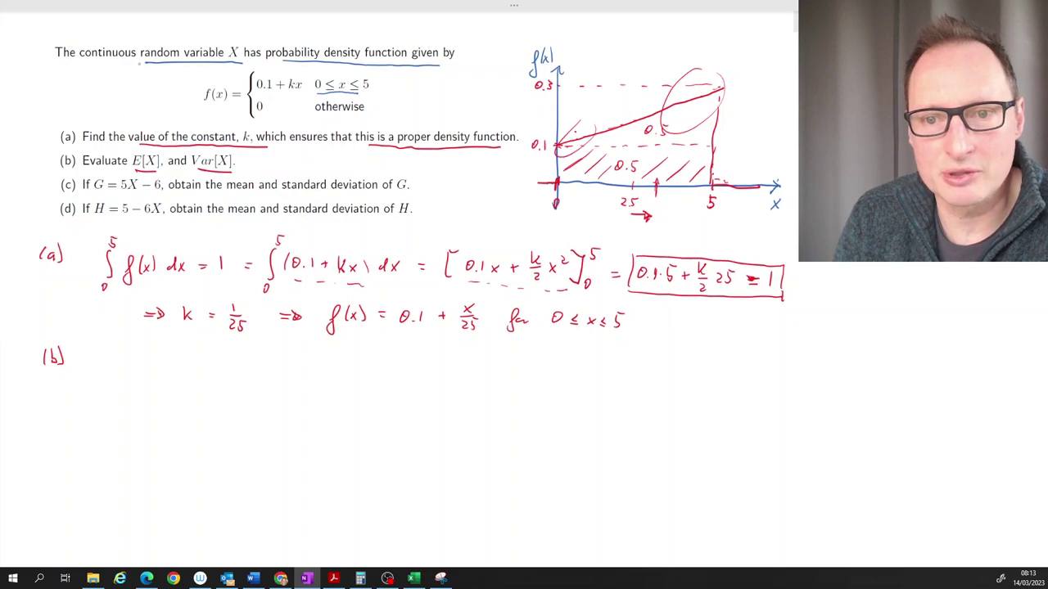